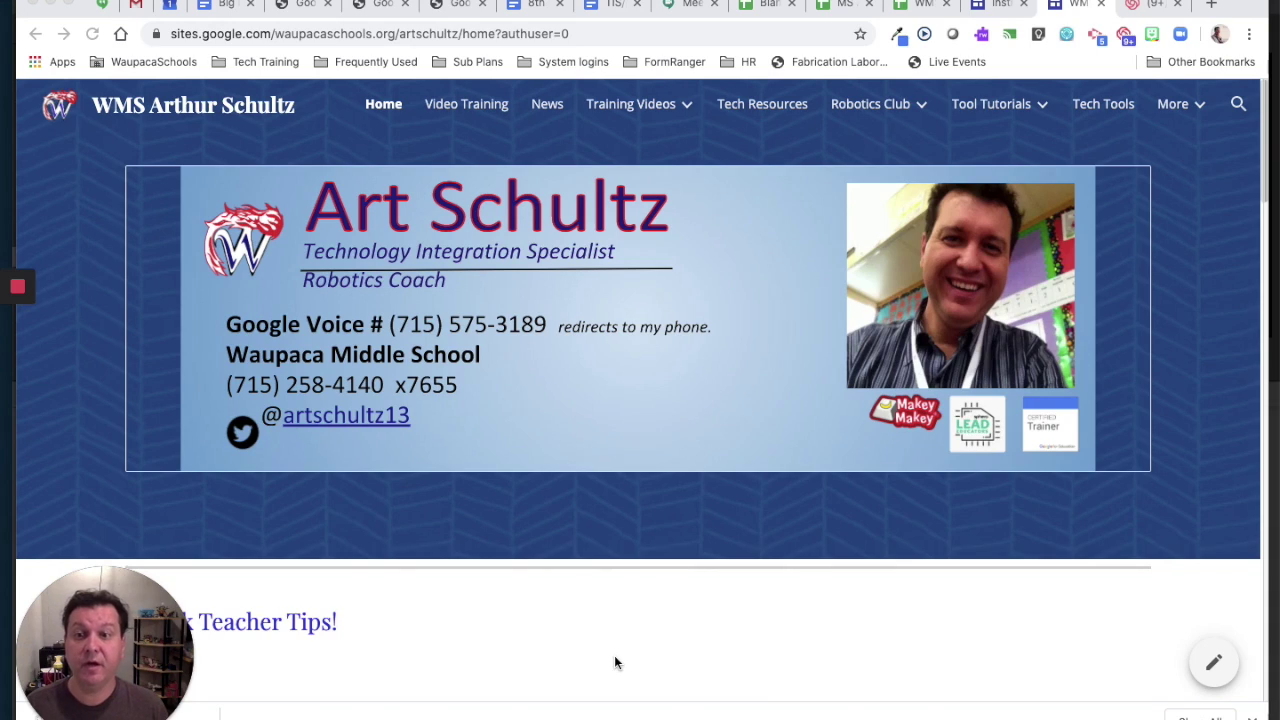
# - Review the staff website's home page, including its teacher tips and the embedded calendar with appointment sign-up
pyautogui.scroll(-3, 614, 661)
pyautogui.scroll(-9, 614, 661)
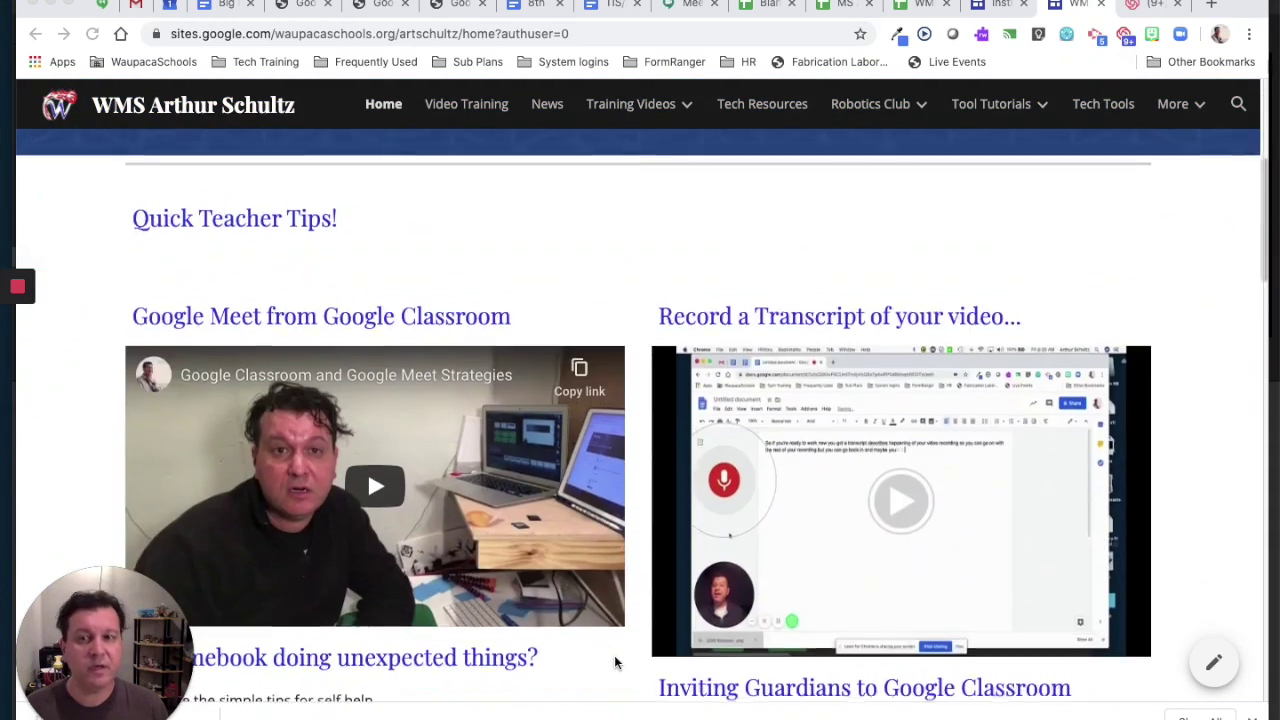
pyautogui.scroll(-7, 614, 662)
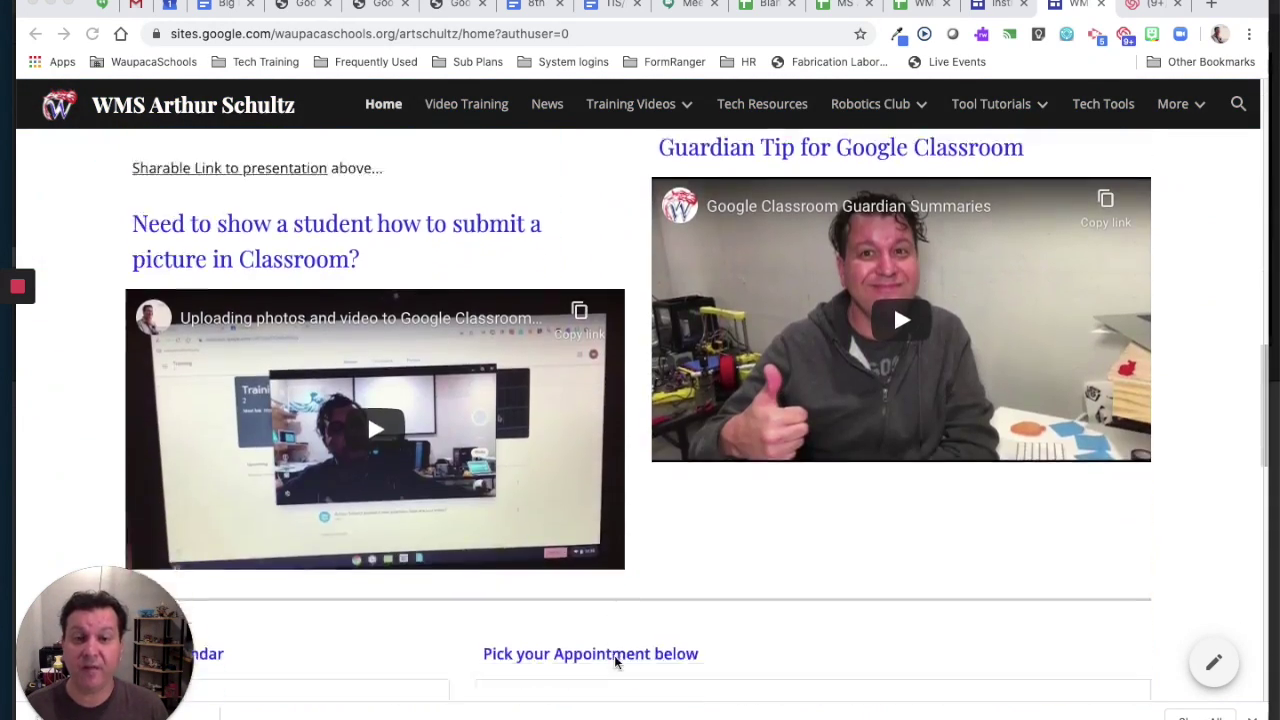
pyautogui.scroll(-1, 615, 662)
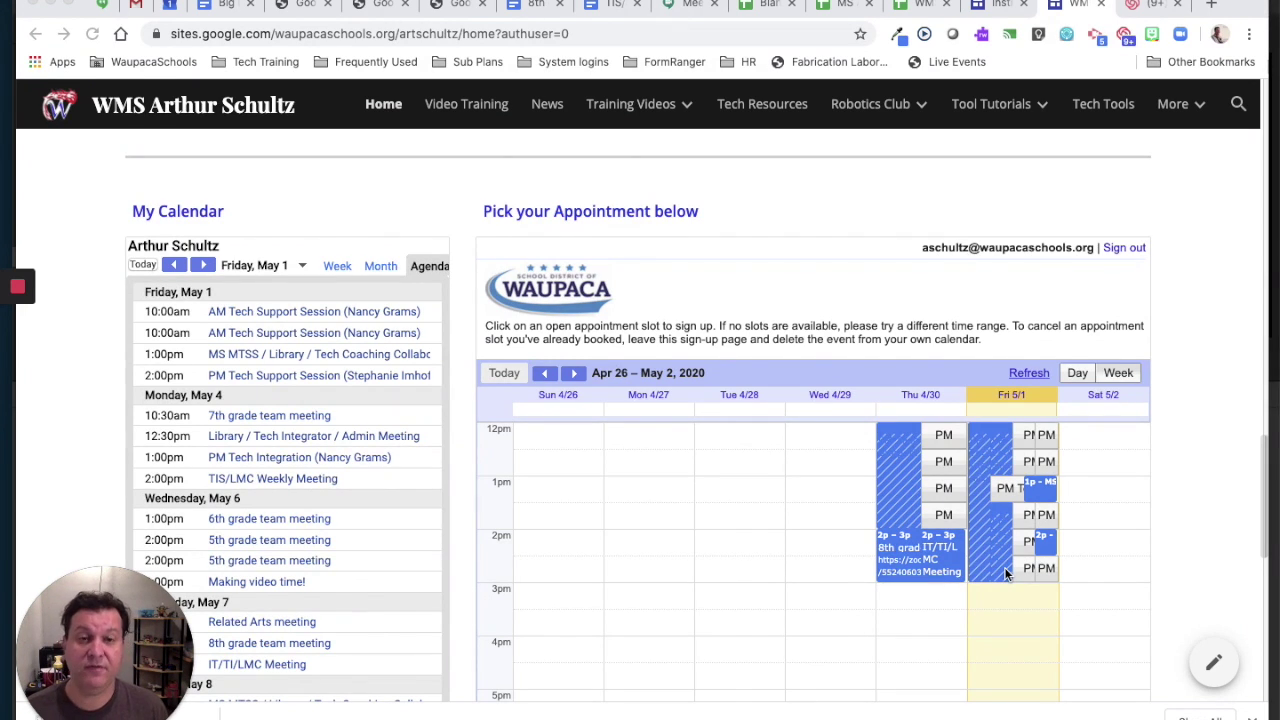
pyautogui.scroll(-4, 1005, 572)
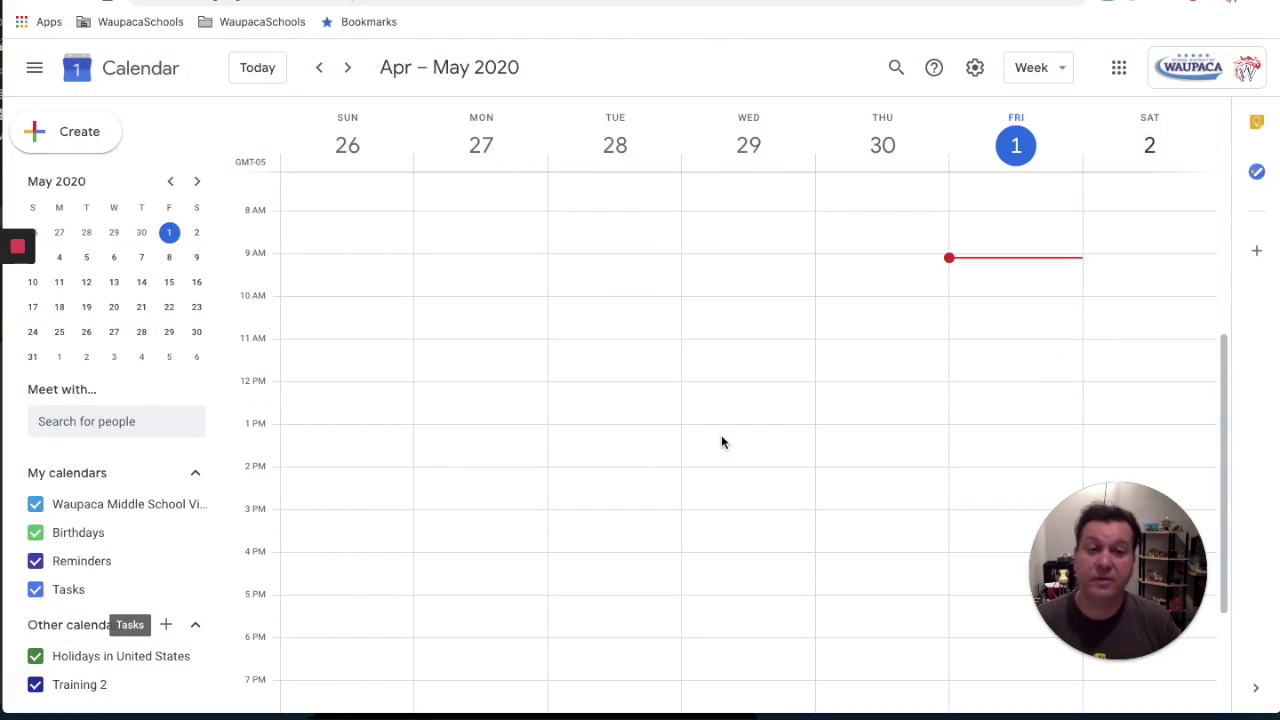
# - Create an appointment slots block titled "AM Appointment" on Friday, May 1 from 9:00am to 12:00pm and open its full options
pyautogui.moveTo(1000, 258); pyautogui.dragTo(1002, 393)
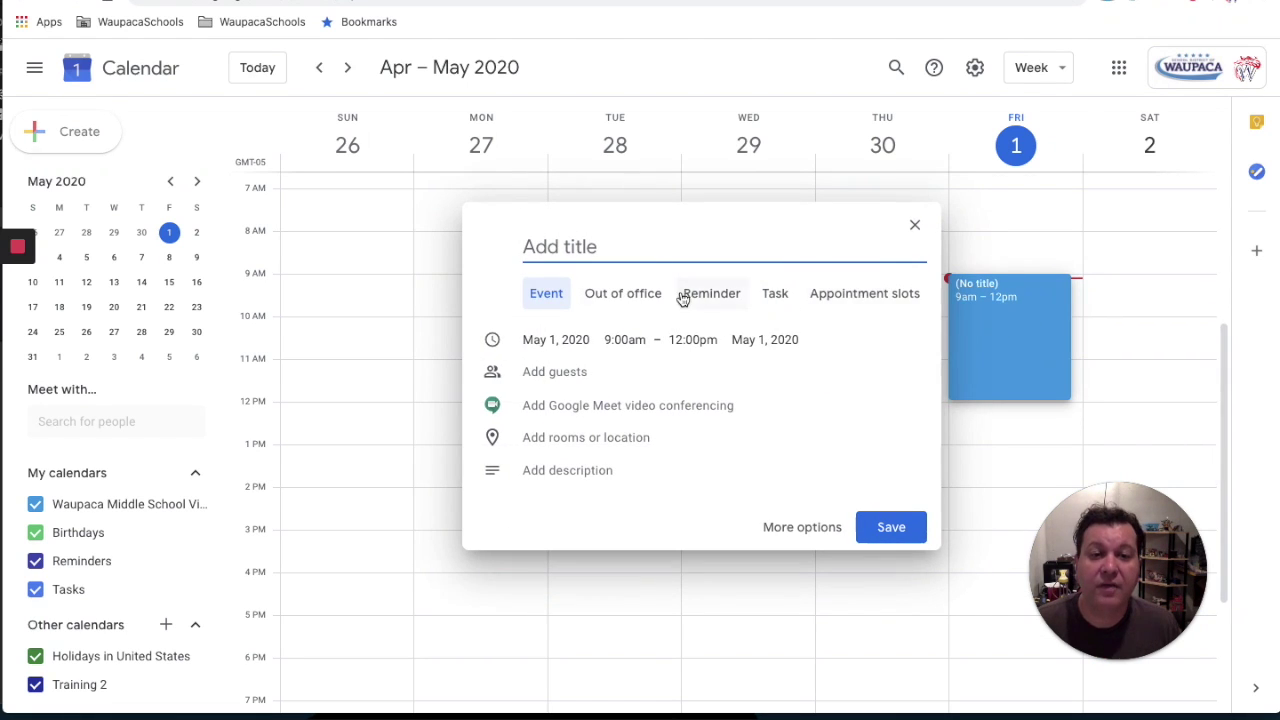
pyautogui.click(856, 301)
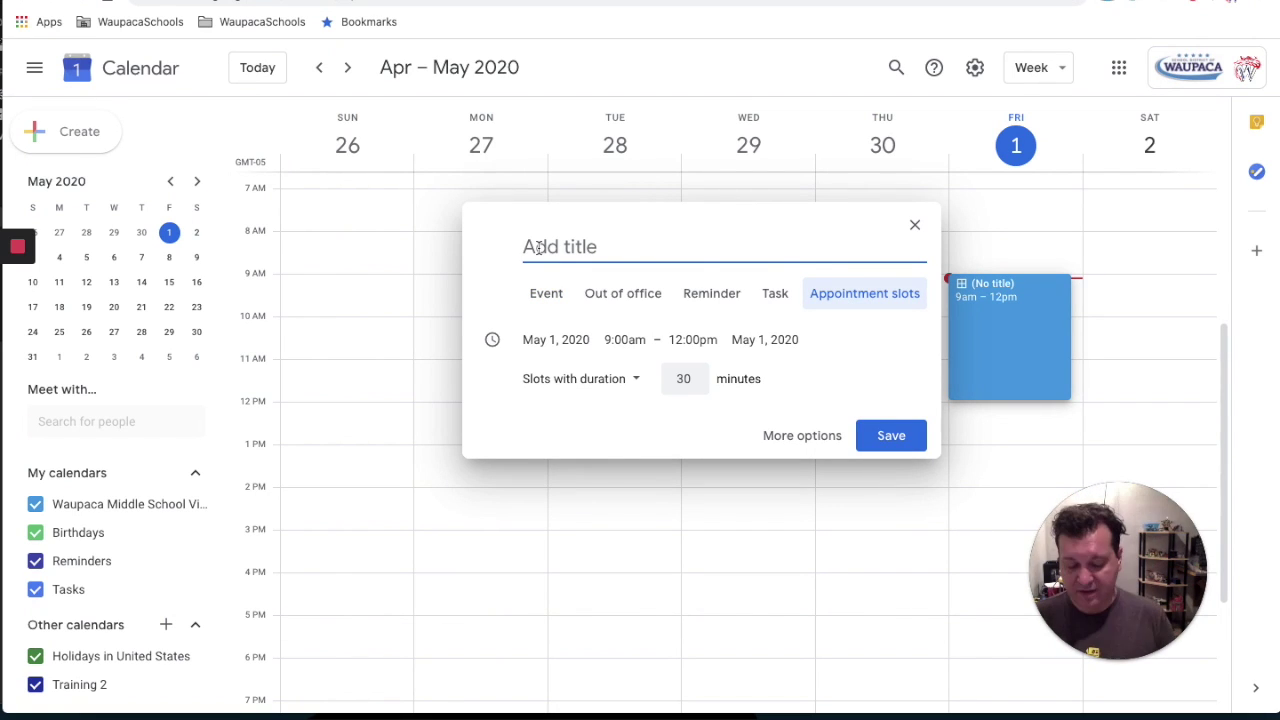
pyautogui.write('AM Appointment')
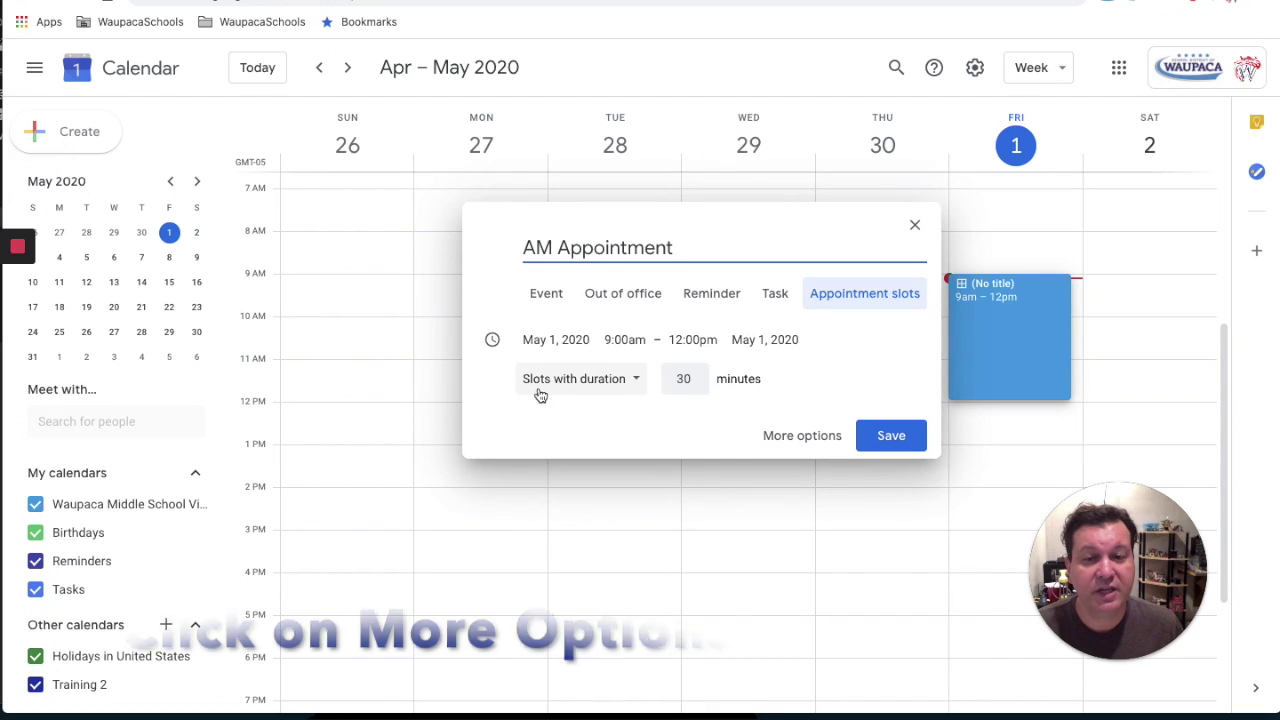
pyautogui.click(793, 435)
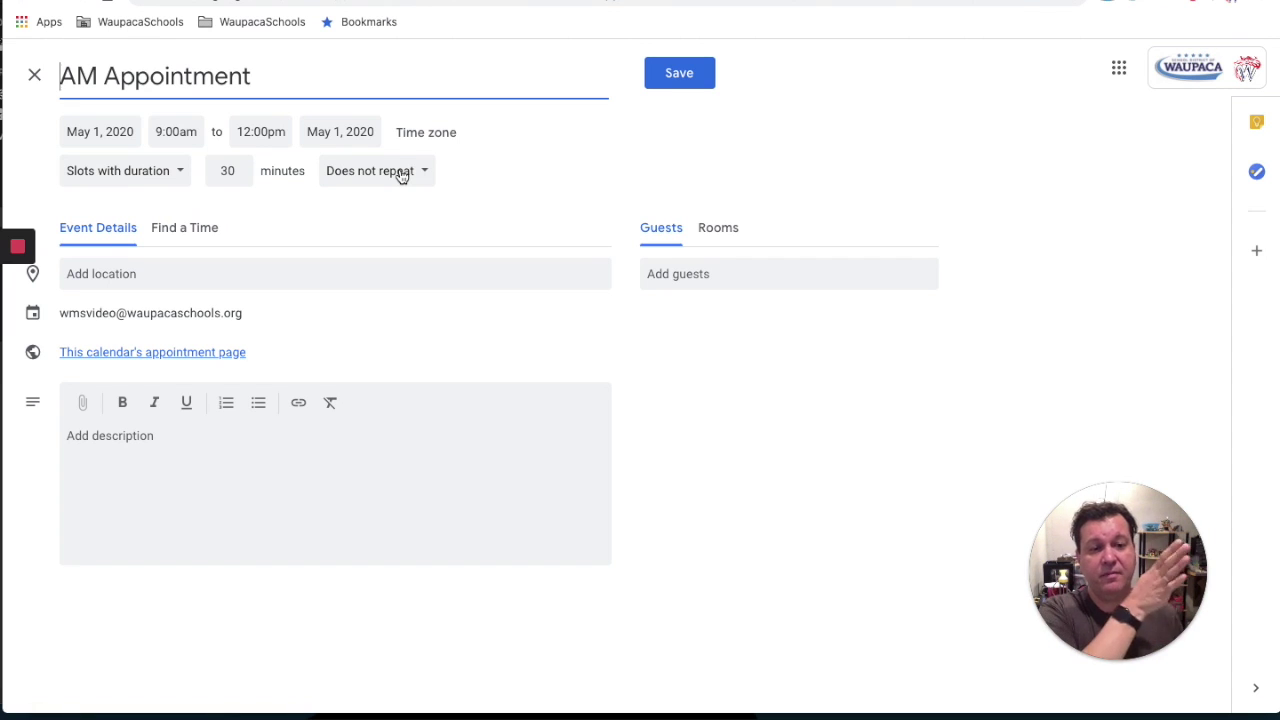
pyautogui.click(402, 175)
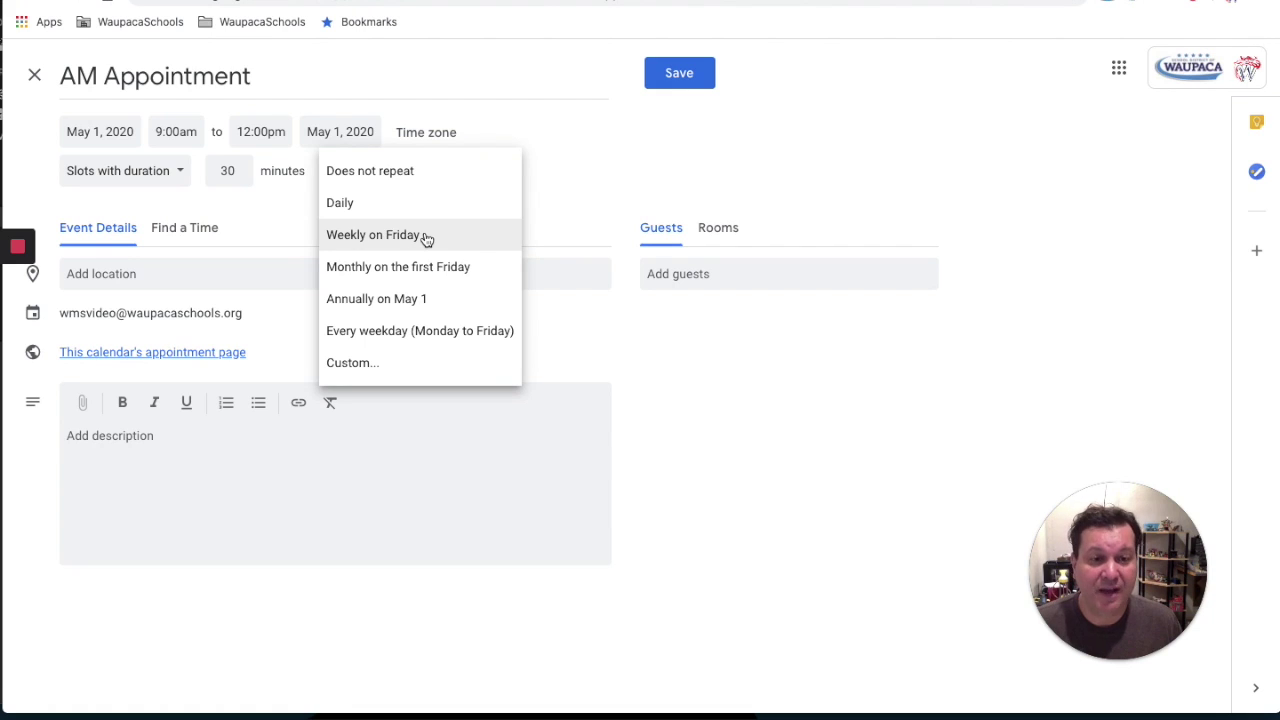
pyautogui.click(388, 362)
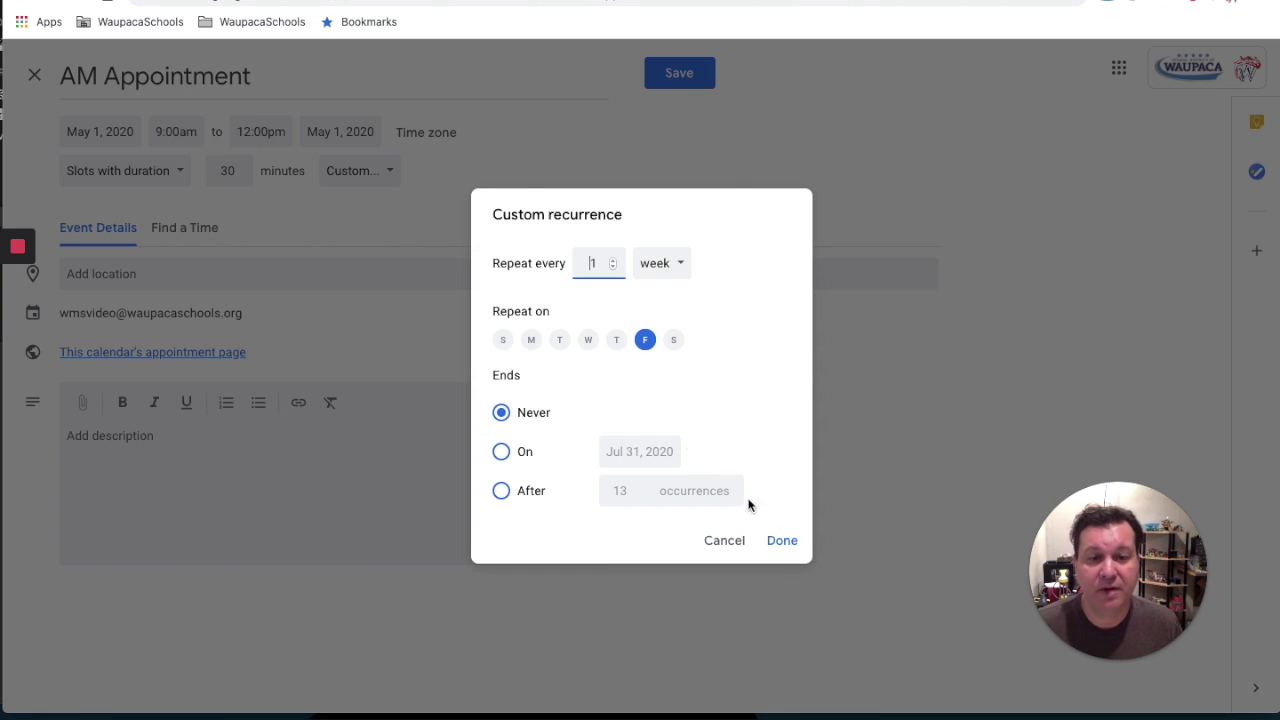
pyautogui.click(724, 542)
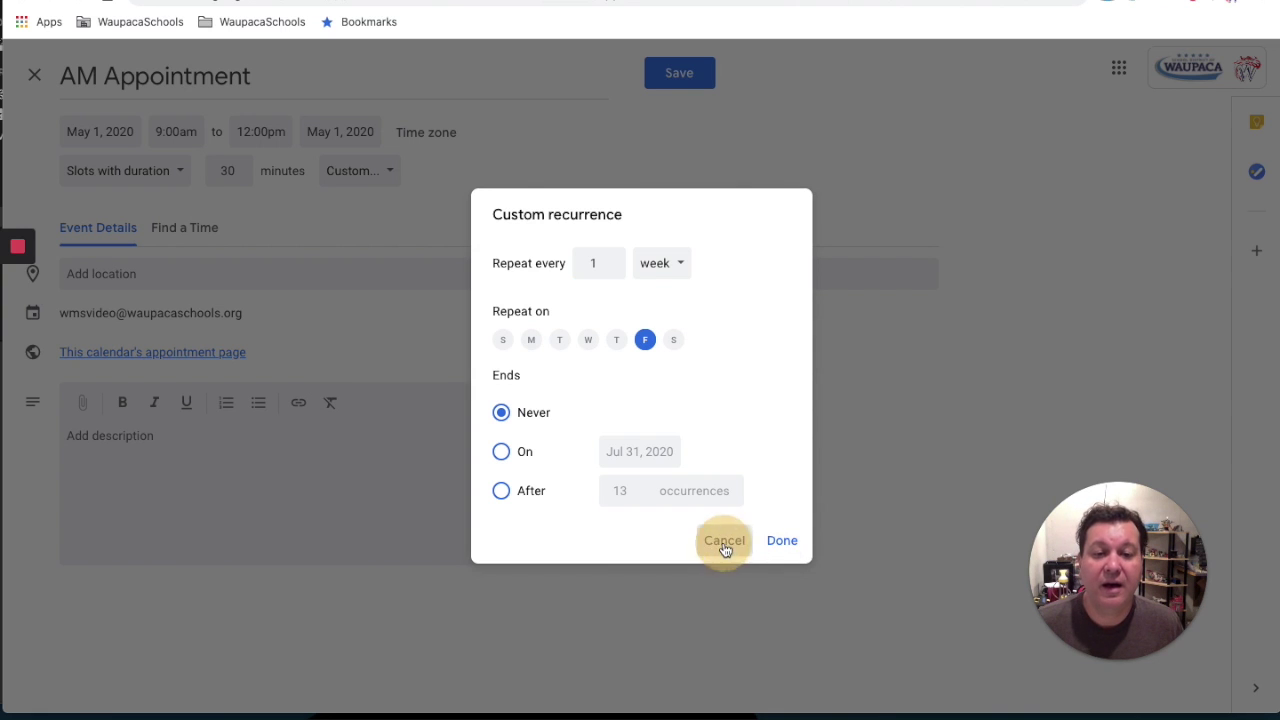
# - Set the AM Appointment block to repeat weekly on Friday and save it
pyautogui.click(352, 177)
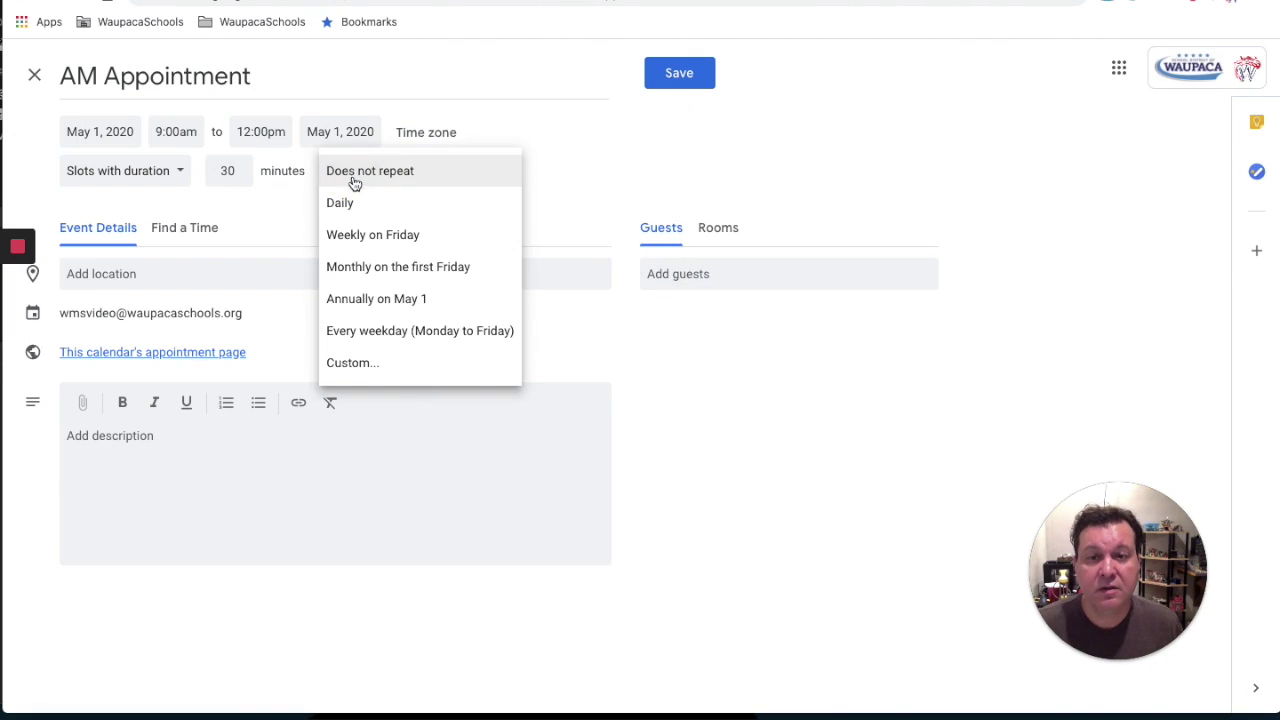
pyautogui.click(366, 240)
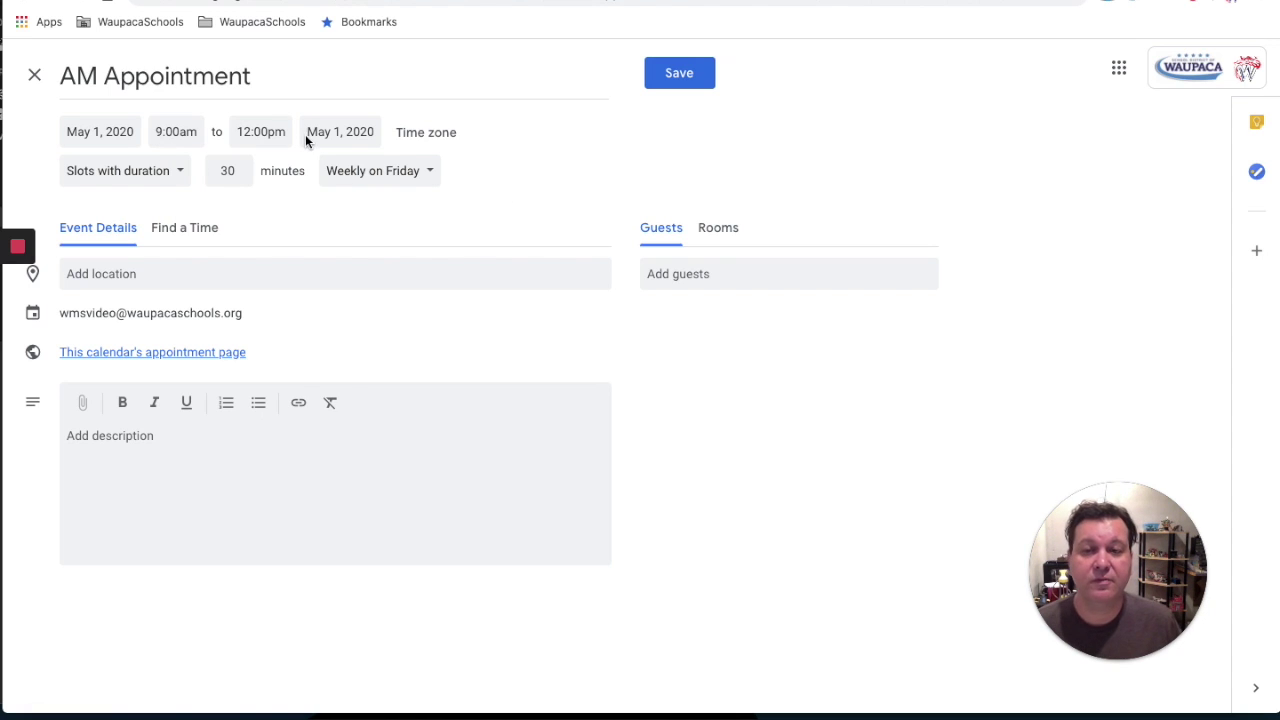
pyautogui.click(679, 76)
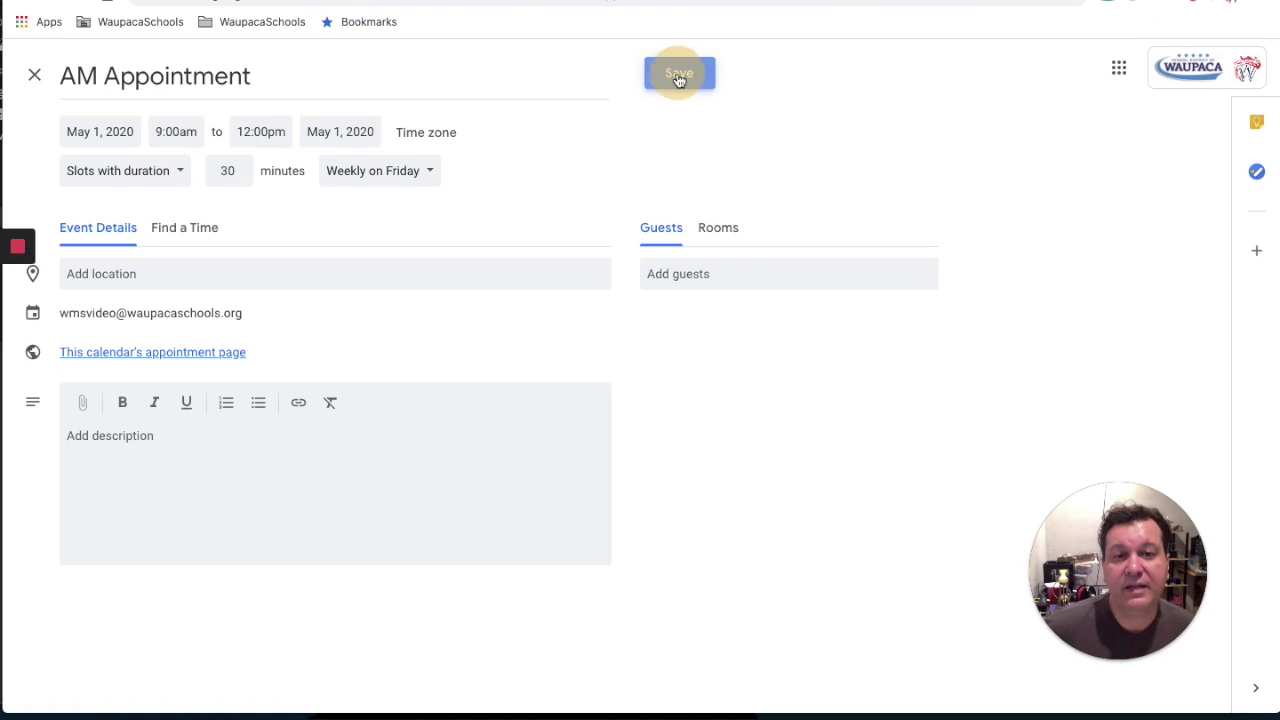
# - Duplicate the Friday, May 1 AM Appointment block and save the copy with the same settings
pyautogui.click(995, 325)
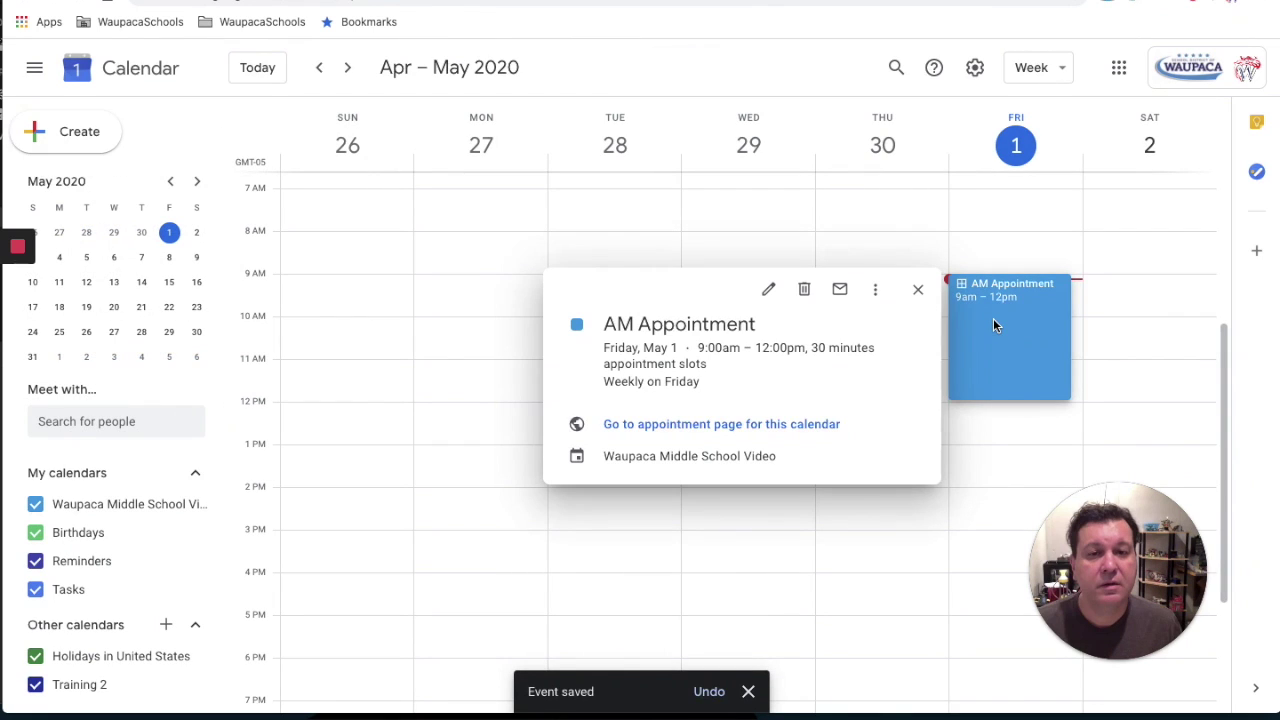
pyautogui.click(875, 289)
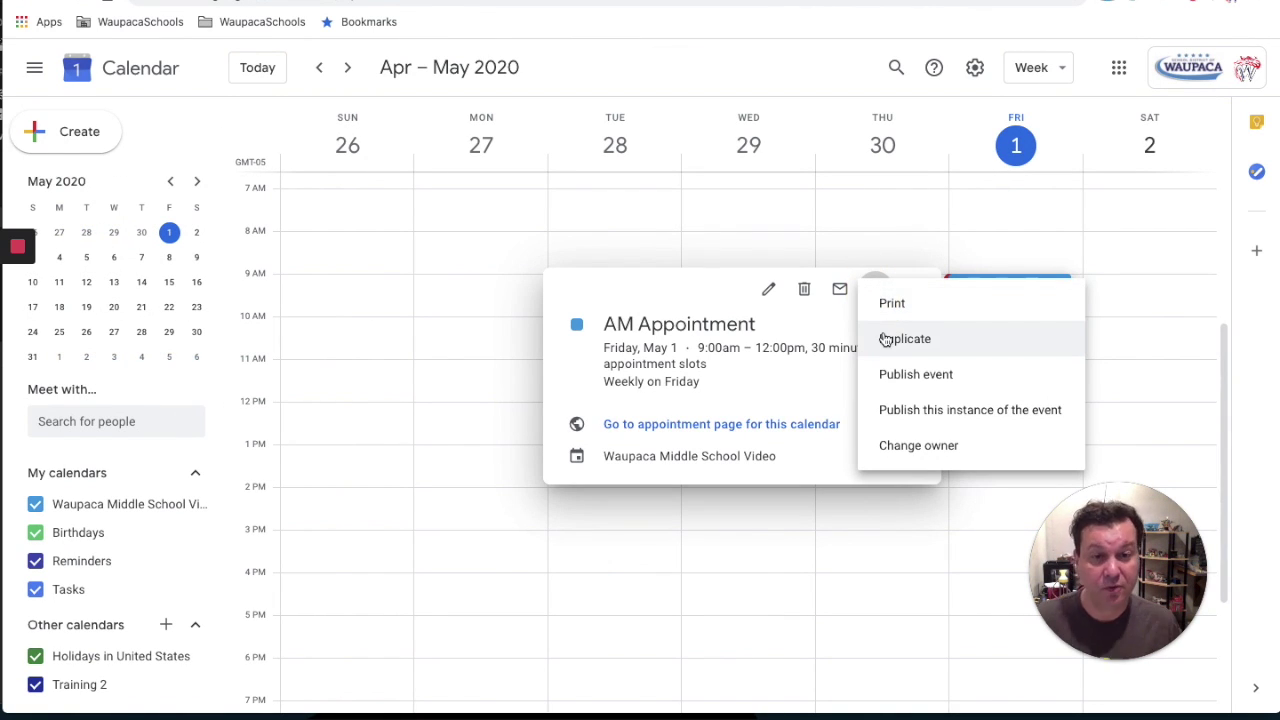
pyautogui.click(886, 340)
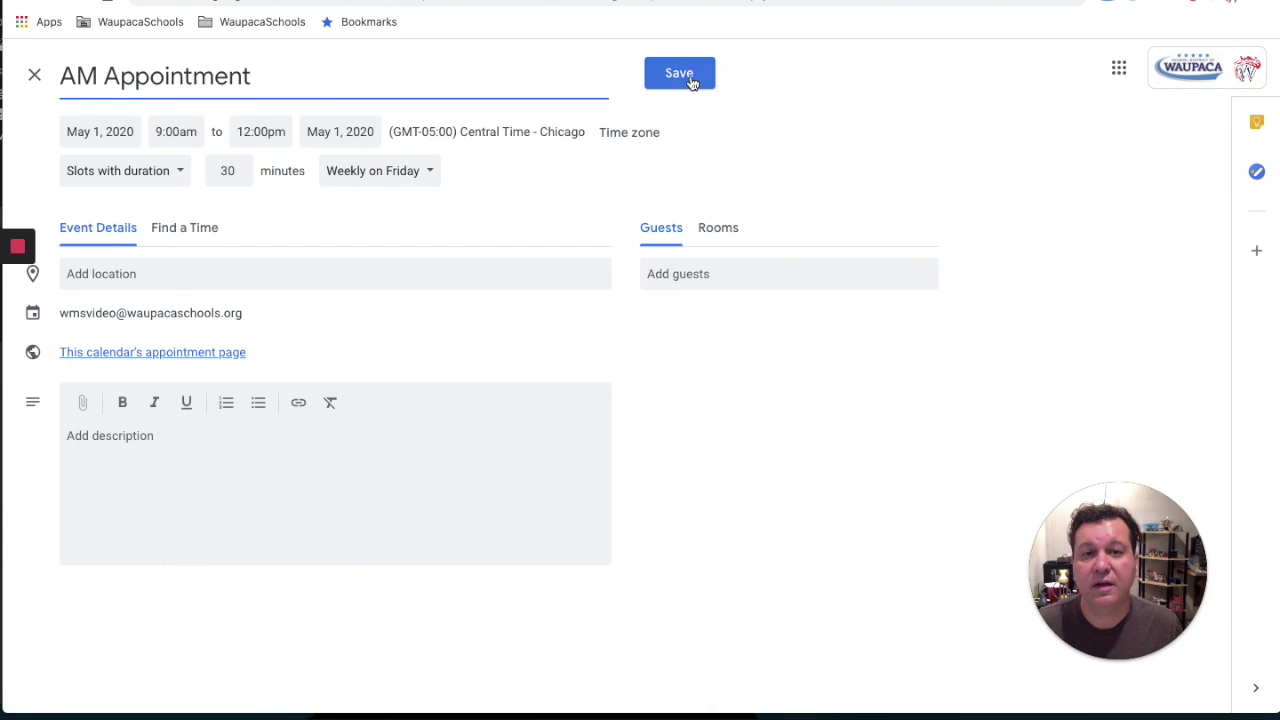
pyautogui.click(691, 80)
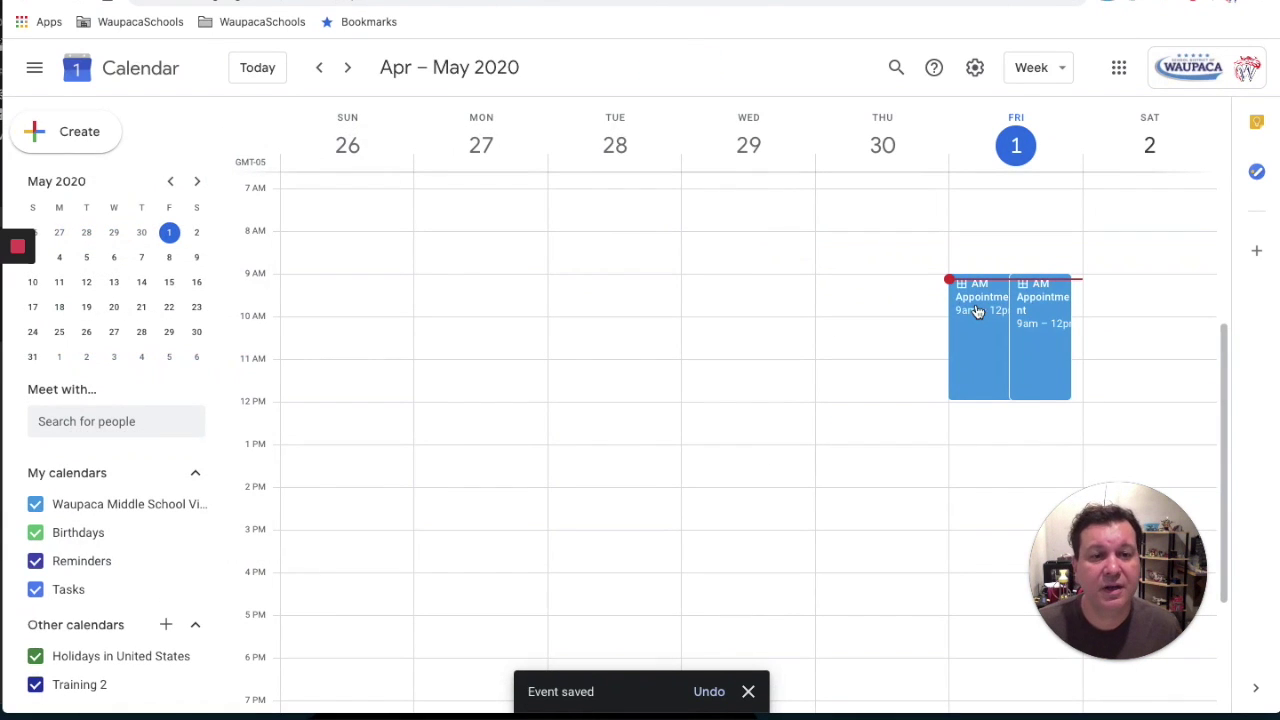
# - Move one of the two Friday AM Appointment blocks to Thursday, April 30, applying the change to this and following events
pyautogui.moveTo(978, 312); pyautogui.dragTo(901, 316)
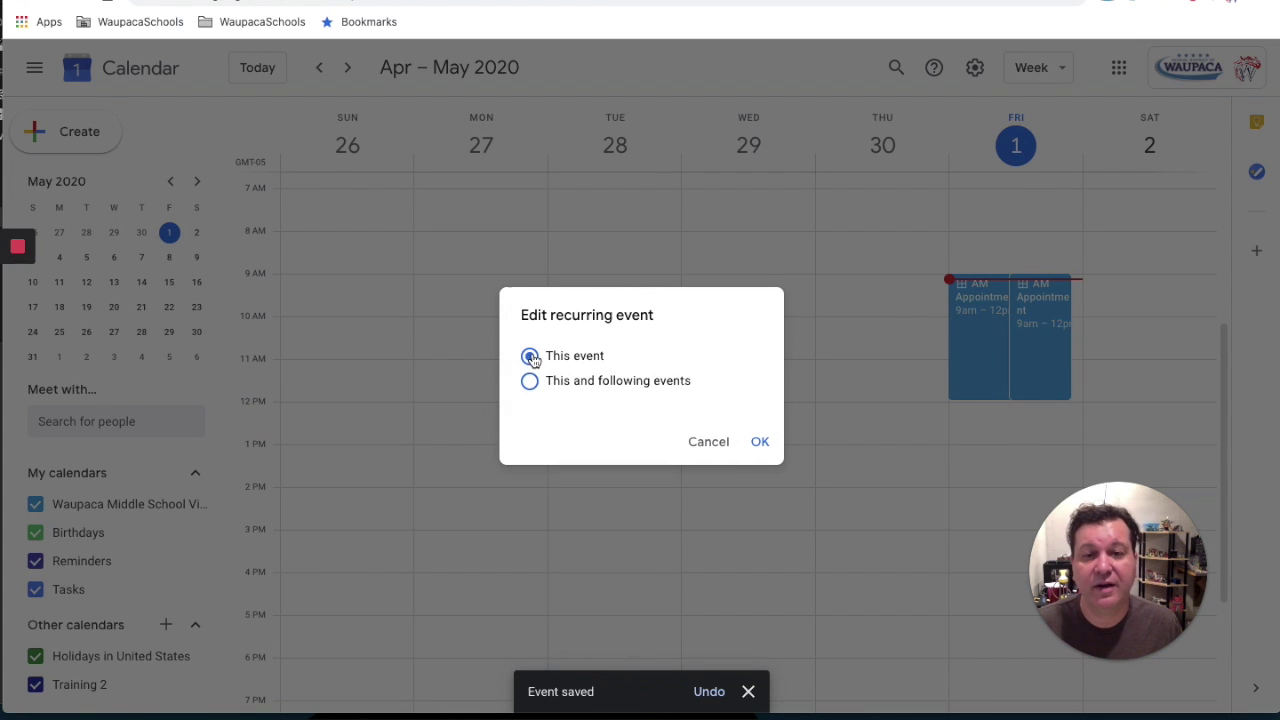
pyautogui.click(563, 388)
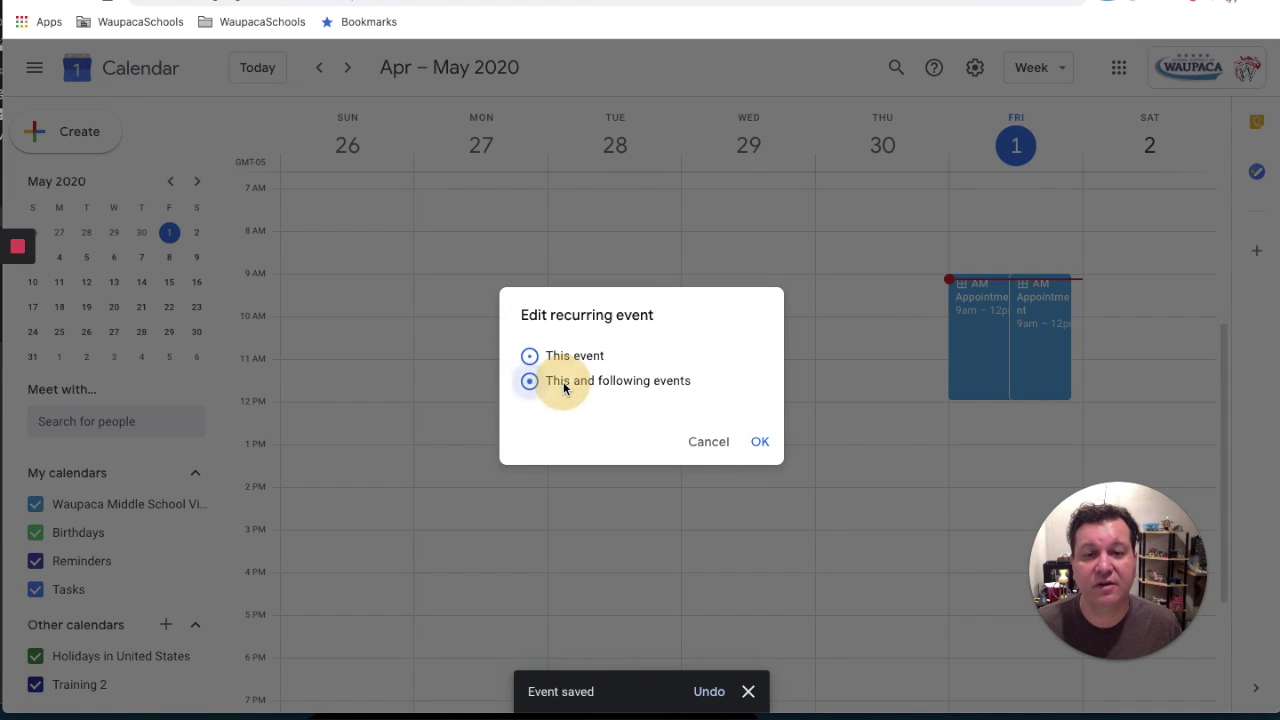
pyautogui.click(758, 440)
# - Duplicate the Thursday, April 30 AM Appointment block and save the copy
pyautogui.rightClick(890, 358)
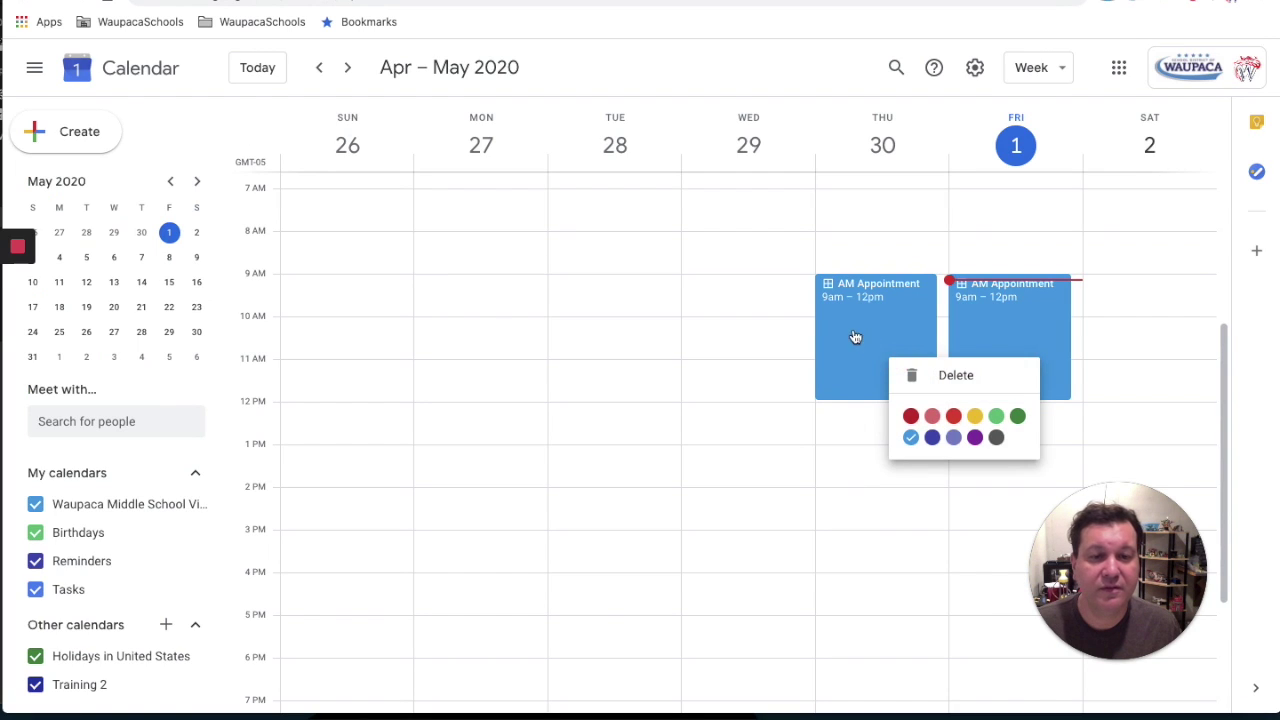
pyautogui.click(851, 334)
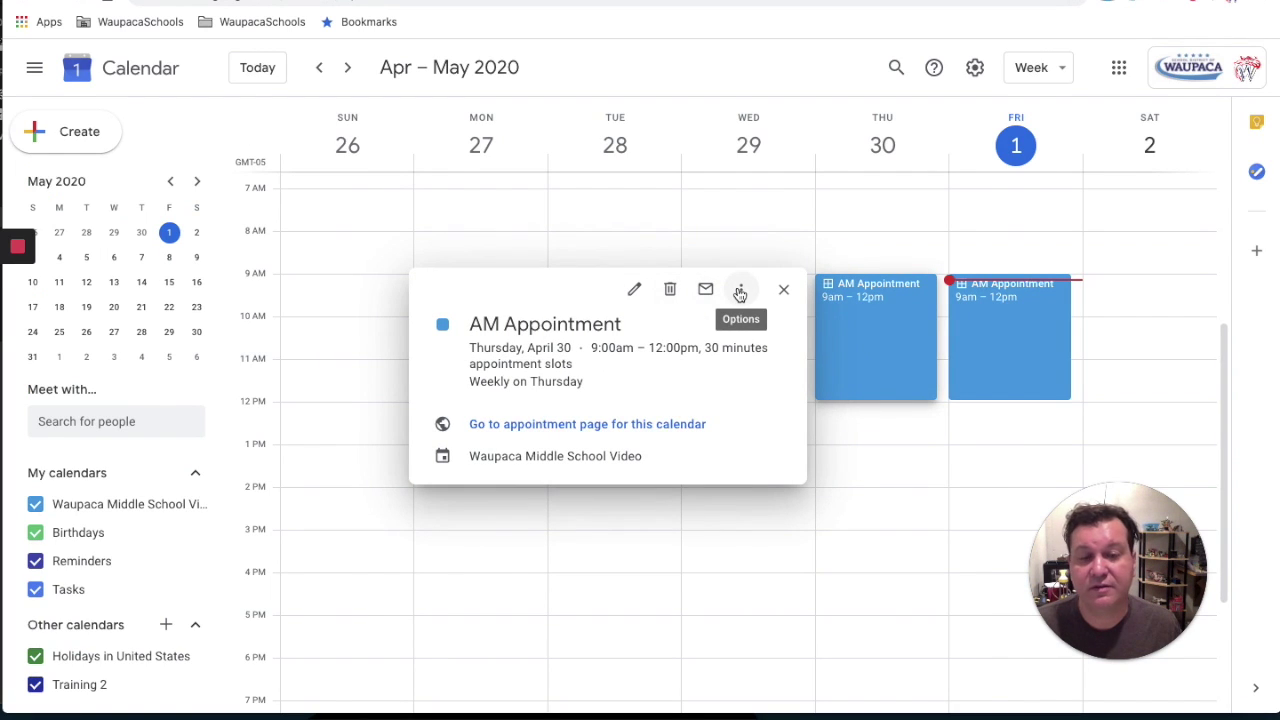
pyautogui.click(740, 291)
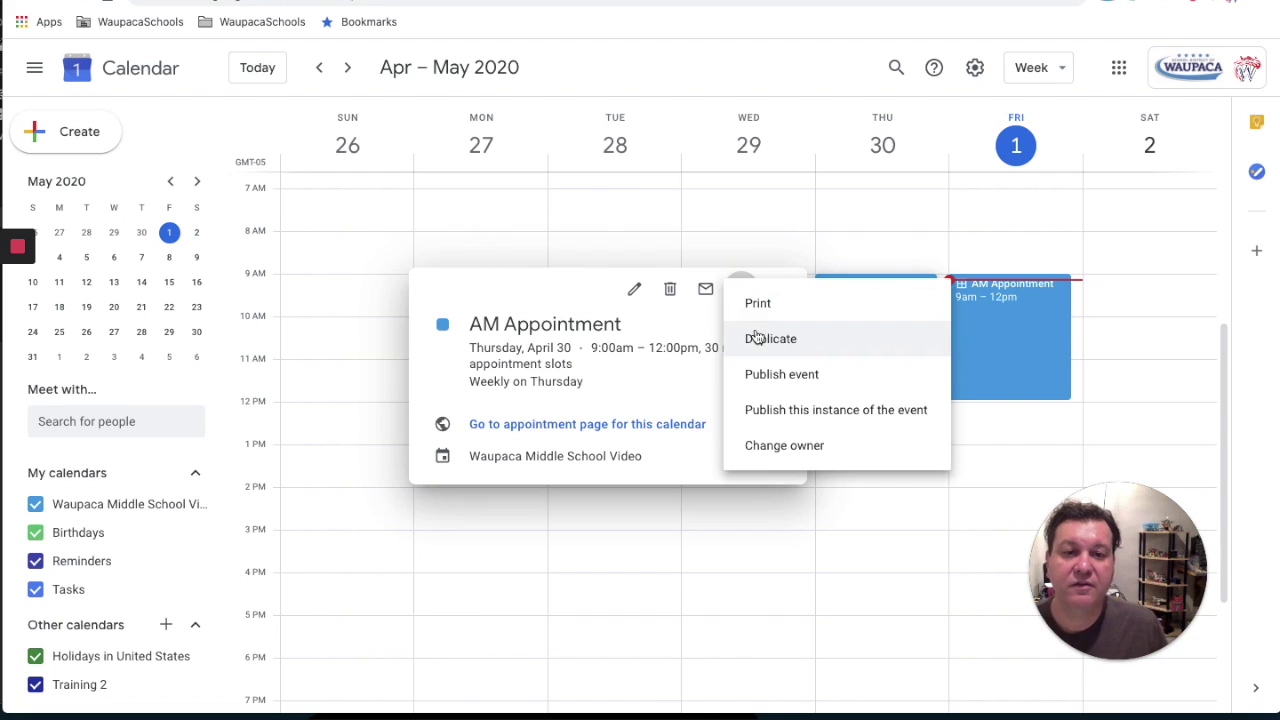
pyautogui.click(752, 338)
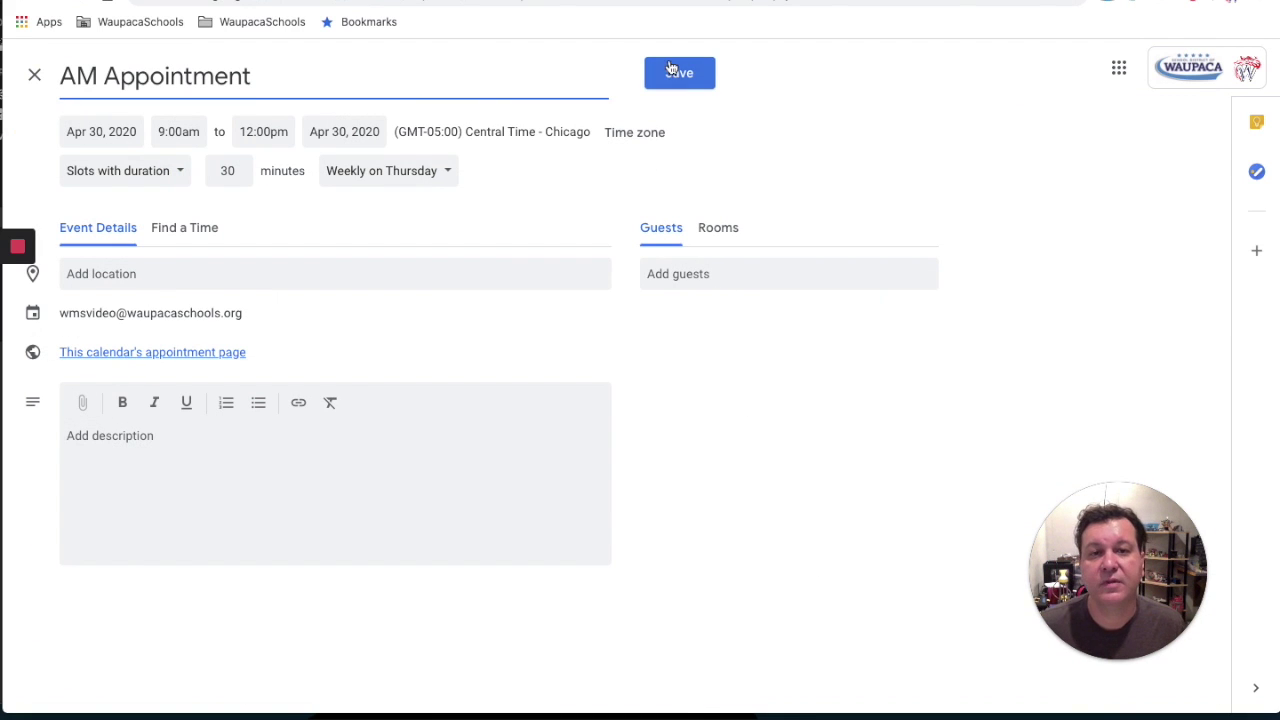
pyautogui.click(679, 73)
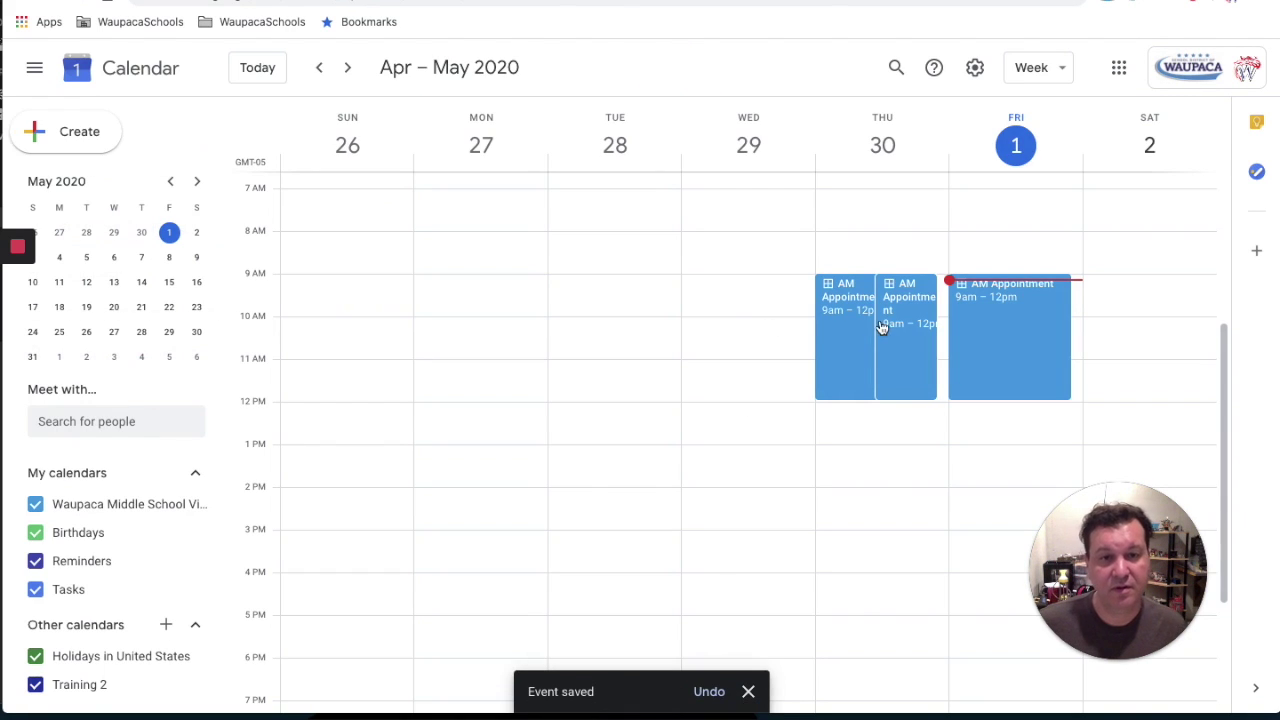
# - Move one of the two Thursday AM Appointment blocks to Wednesday, April 29, applying the change to this and following events
pyautogui.moveTo(850, 332); pyautogui.dragTo(780, 328)
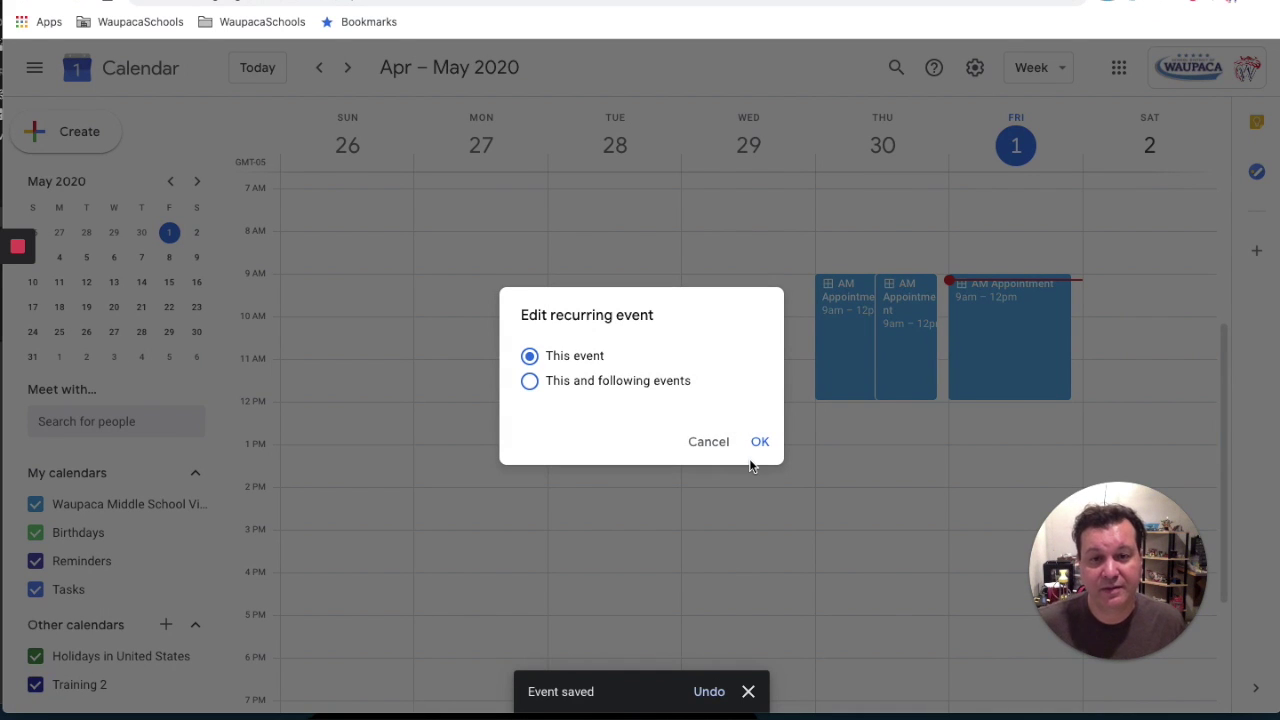
pyautogui.click(582, 380)
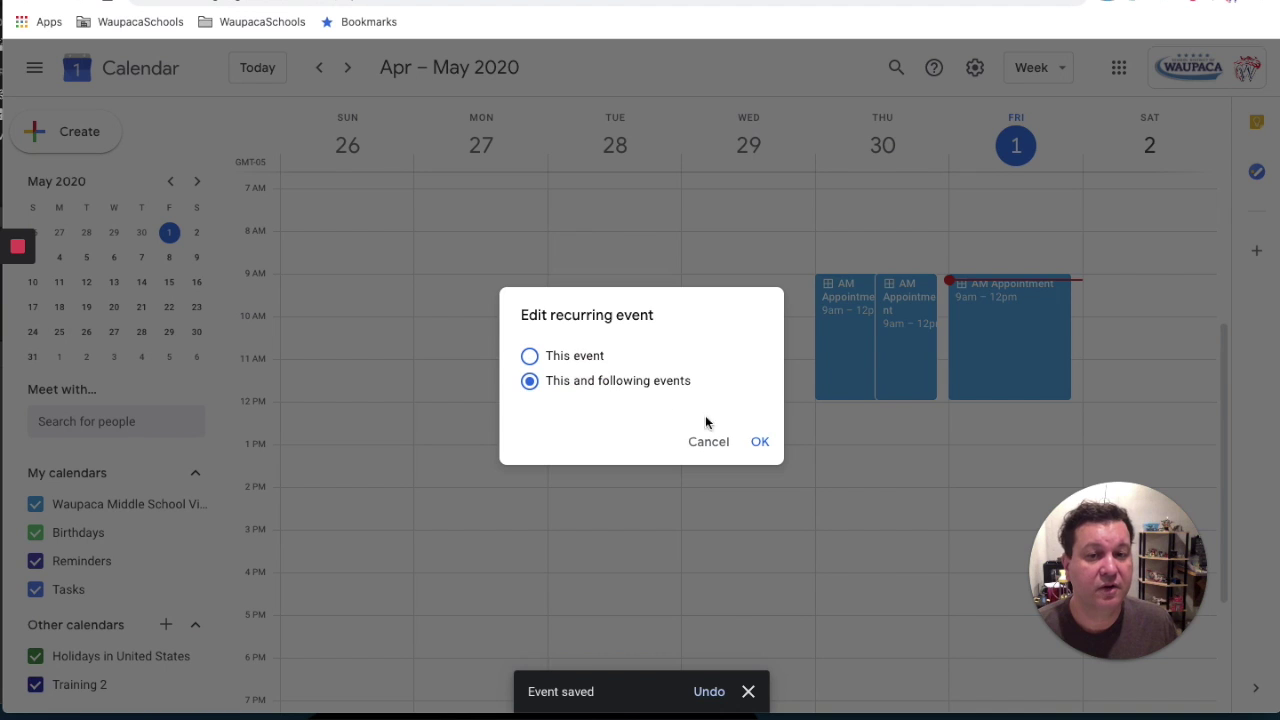
pyautogui.click(762, 444)
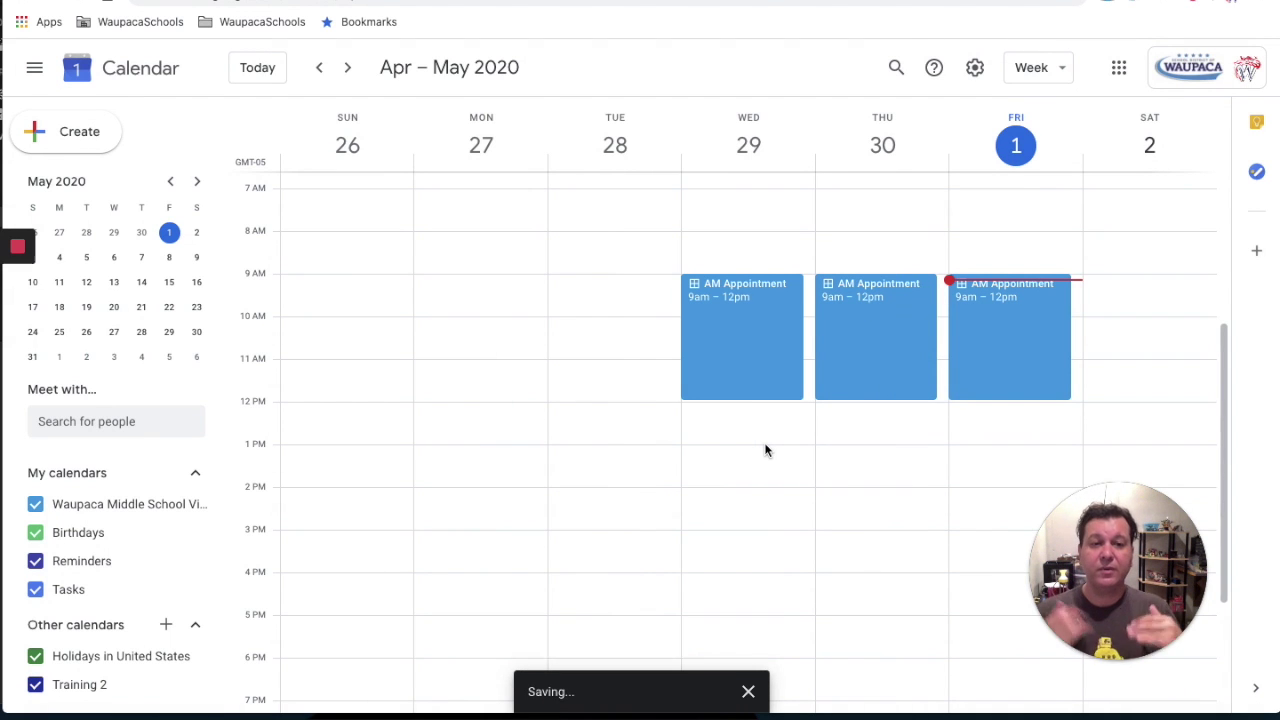
# - Shorten the Thursday AM Appointment block to end at 11:15am, applying the change to all events in the series
pyautogui.click(860, 397)
pyautogui.moveTo(860, 397); pyautogui.dragTo(858, 363)
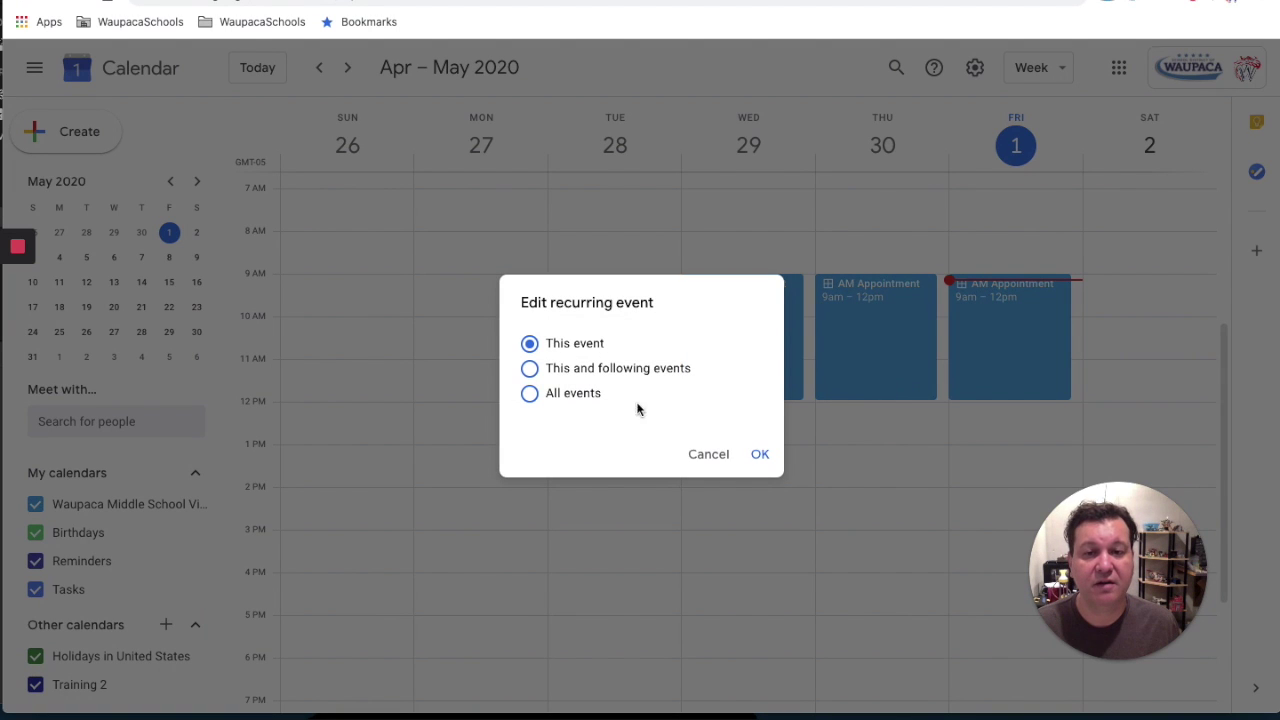
pyautogui.click(530, 395)
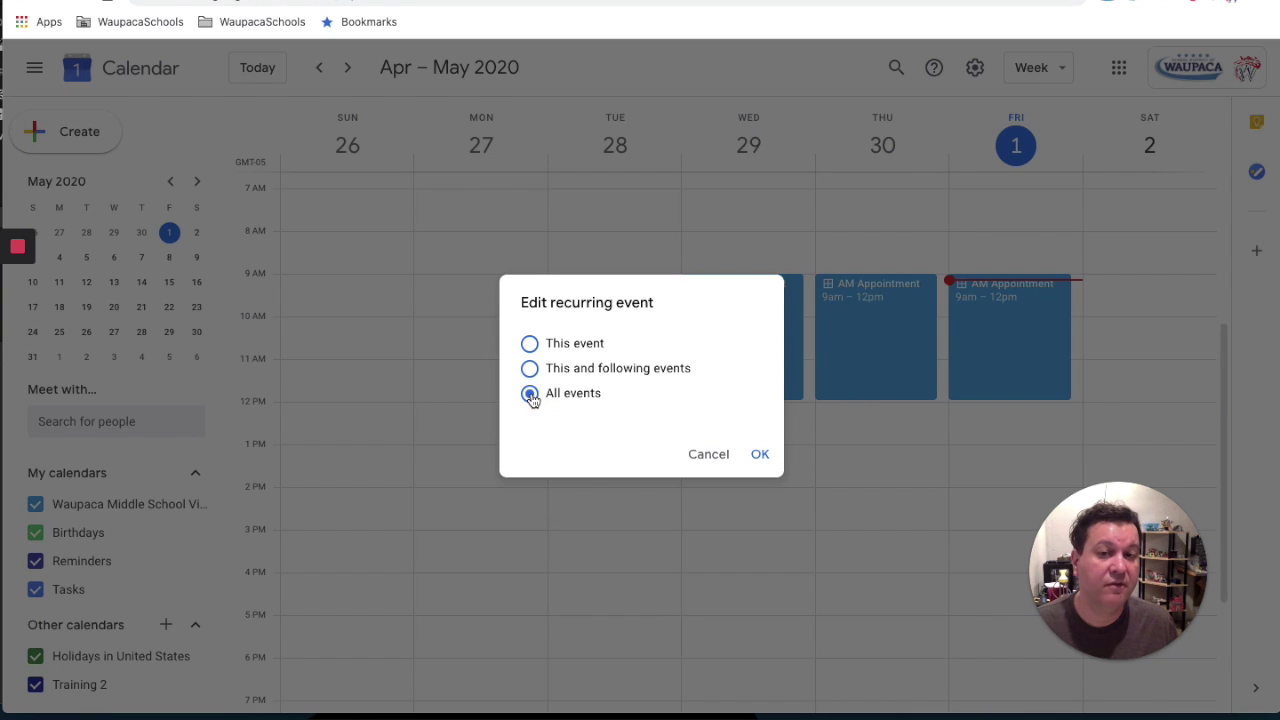
pyautogui.click(761, 455)
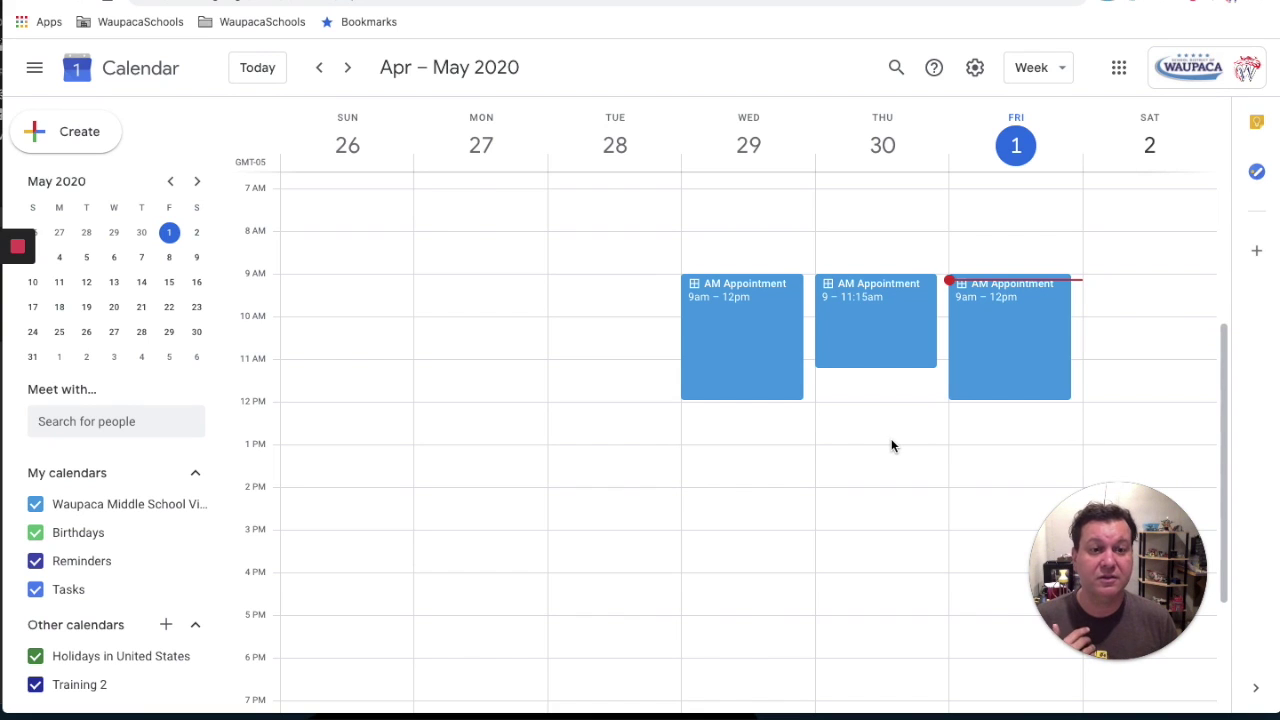
# - Duplicate the Friday, May 1 AM Appointment block and save the copy
pyautogui.rightClick(987, 356)
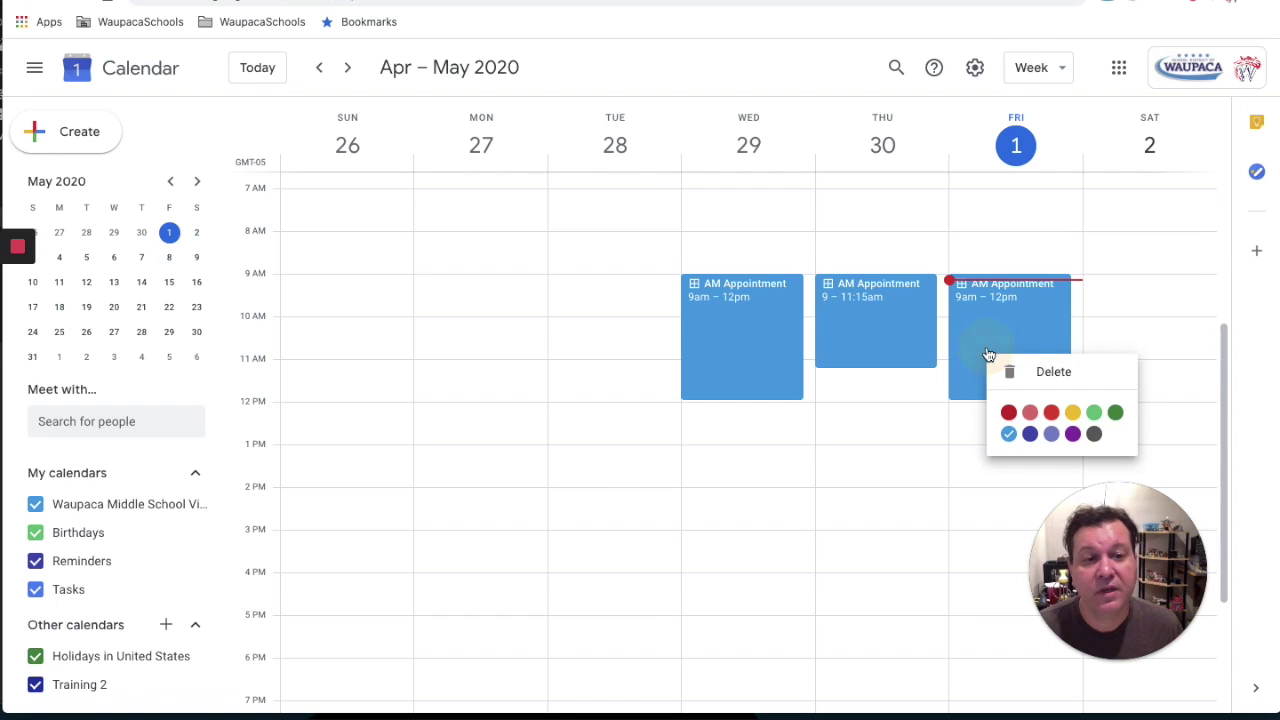
pyautogui.click(980, 350)
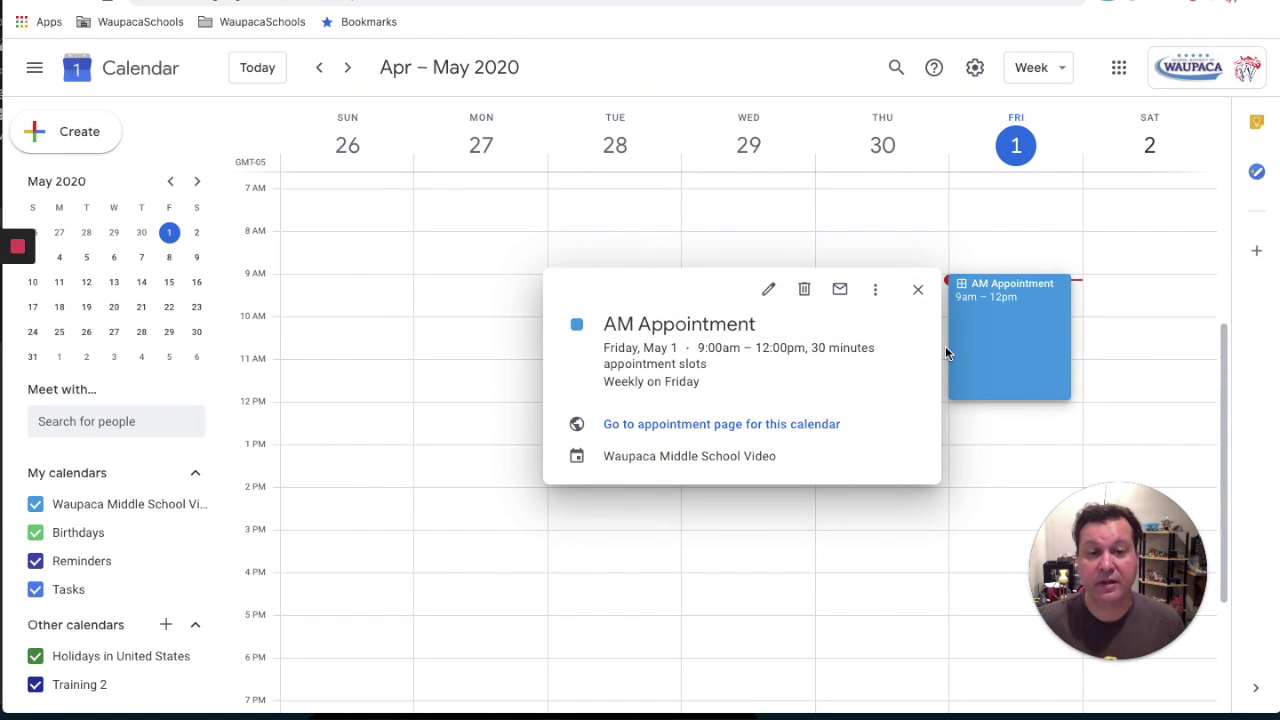
pyautogui.click(875, 289)
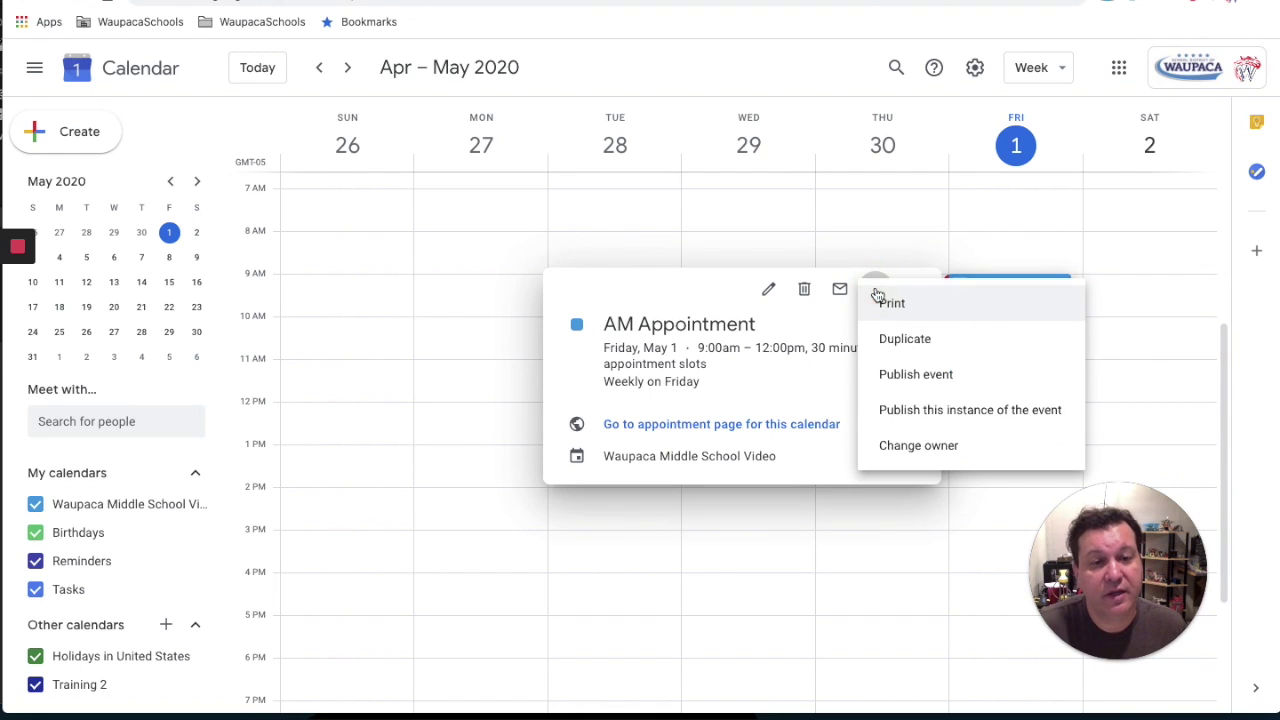
pyautogui.click(897, 343)
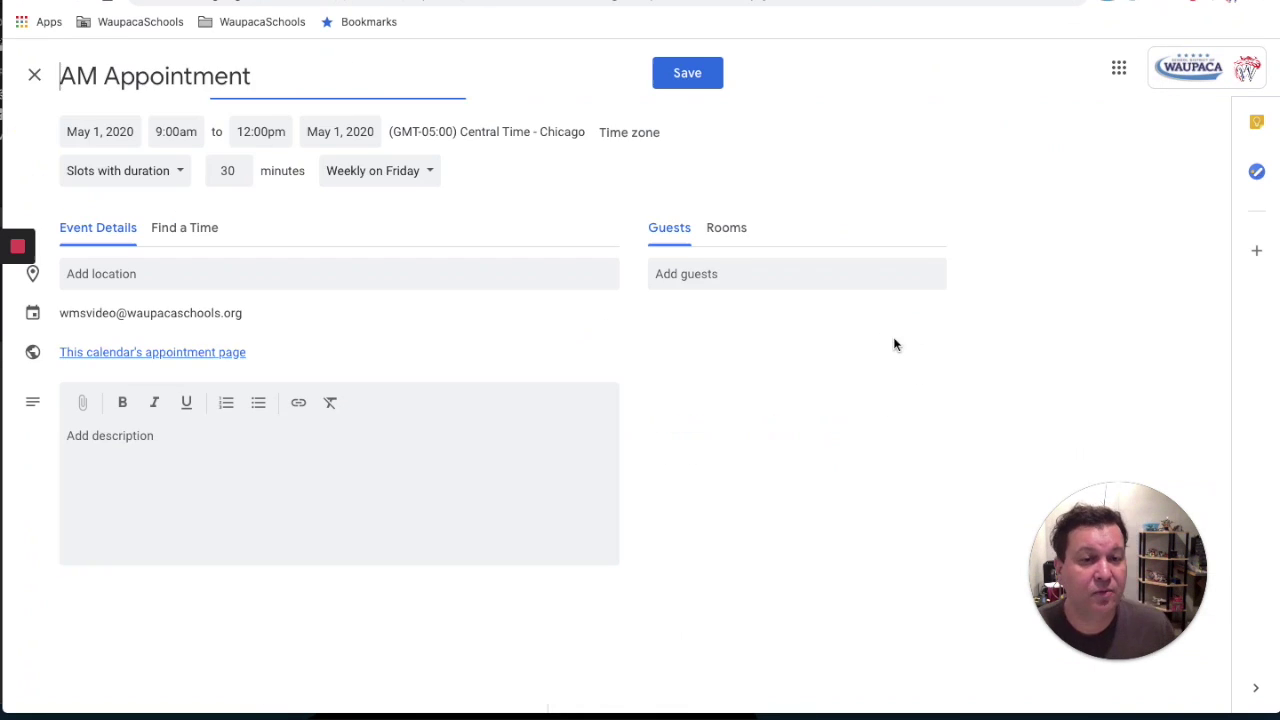
pyautogui.click(667, 79)
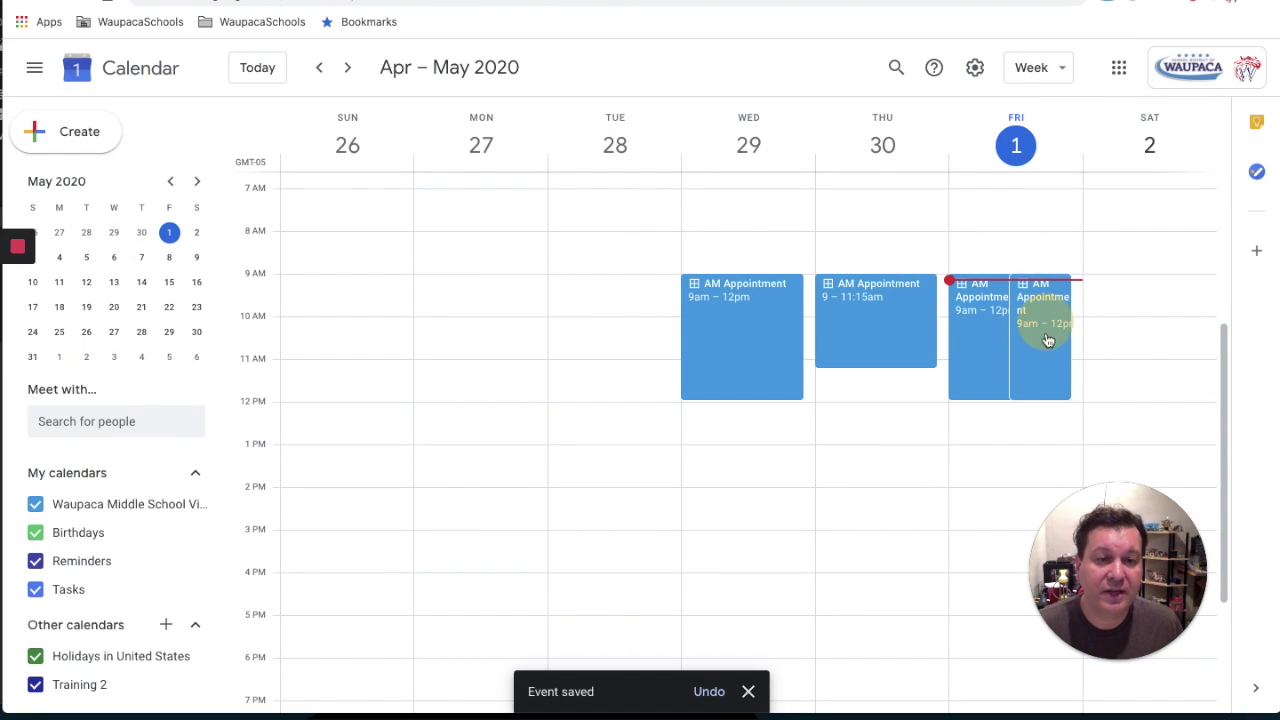
# - Move one of the two Friday AM Appointment blocks to 1–4pm, applying the change to all events in the series
pyautogui.moveTo(1048, 340); pyautogui.dragTo(1046, 491)
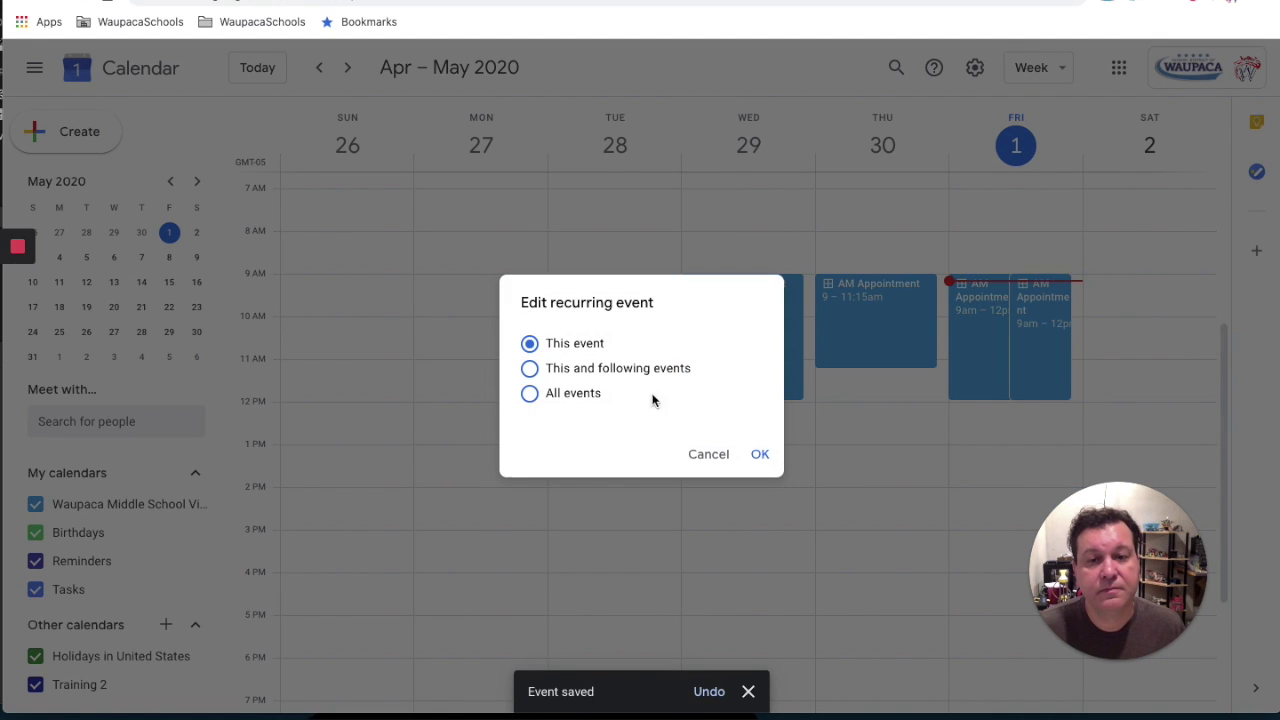
pyautogui.click(531, 396)
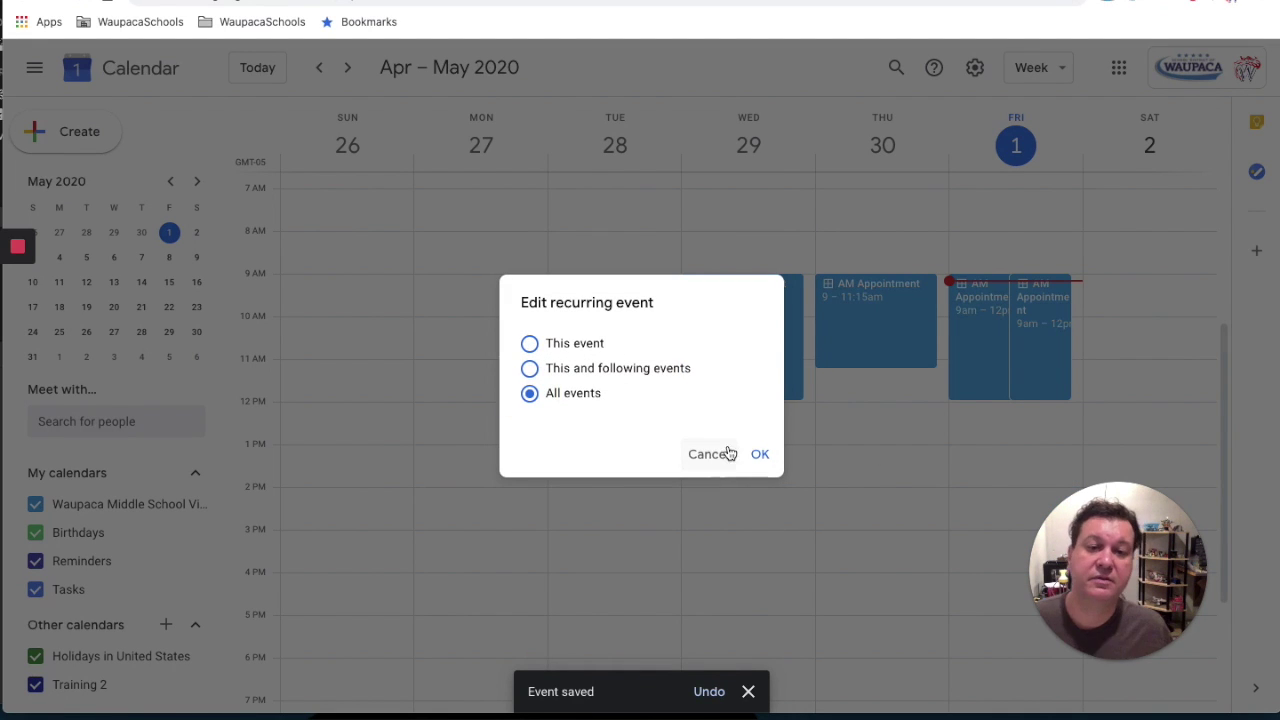
pyautogui.click(761, 456)
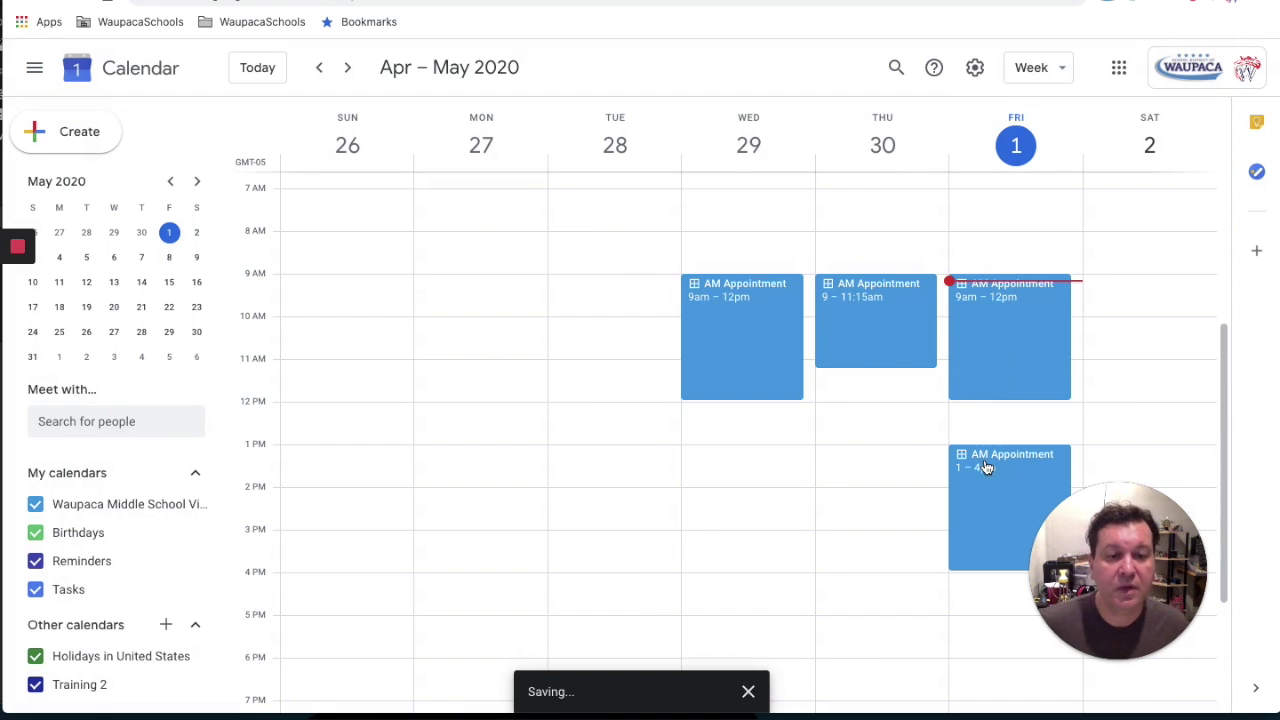
# - Rename the Friday 1–4pm block to PM Appointment and save the change for all events in the series
pyautogui.click(1007, 457)
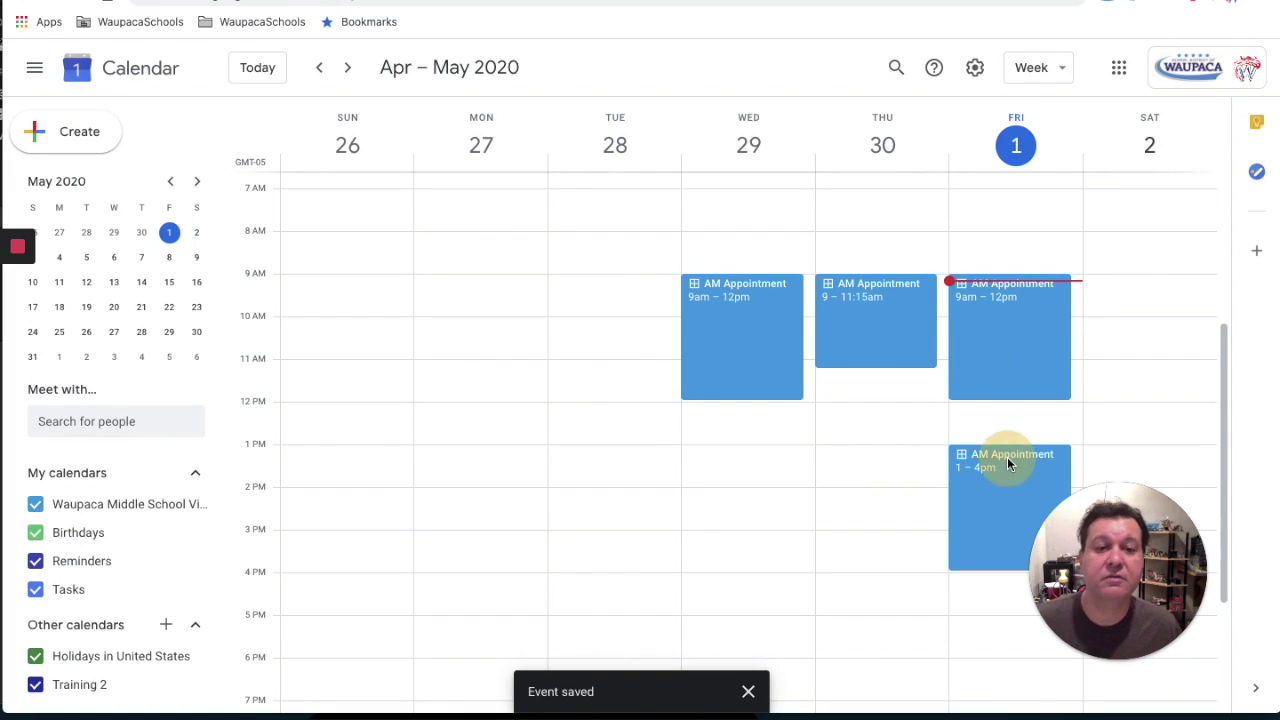
pyautogui.click(768, 289)
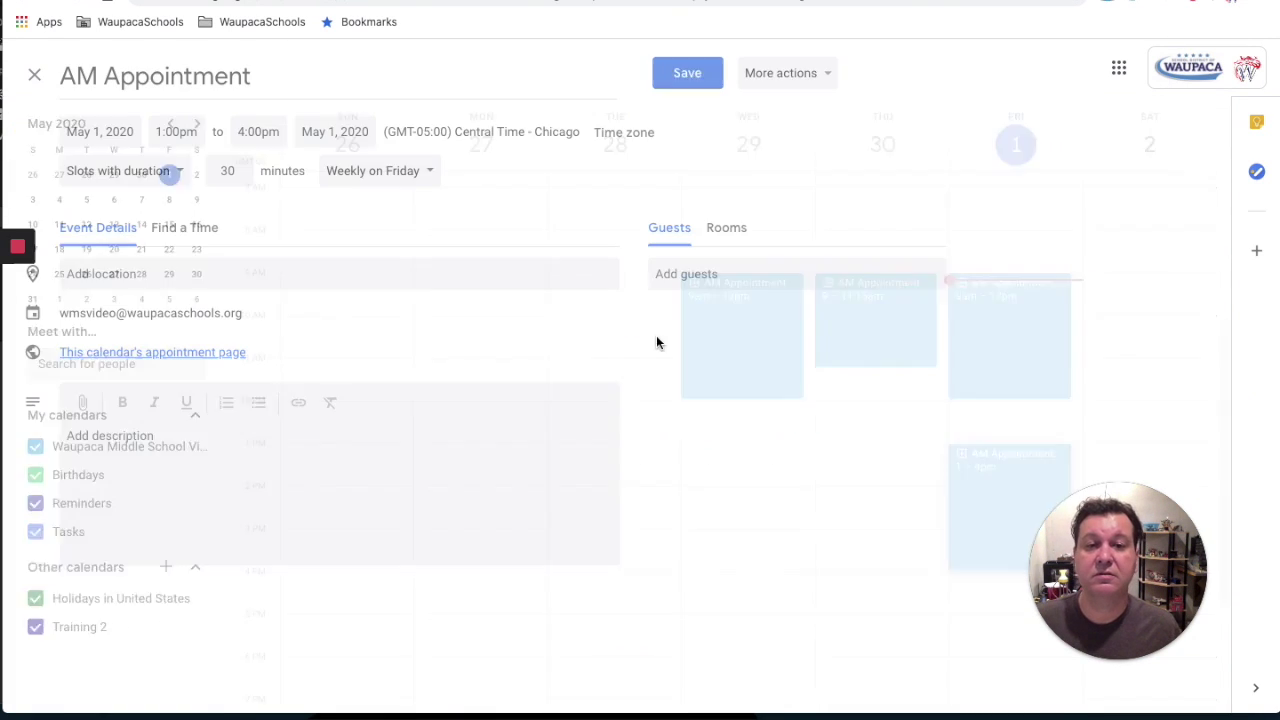
pyautogui.click(60, 76)
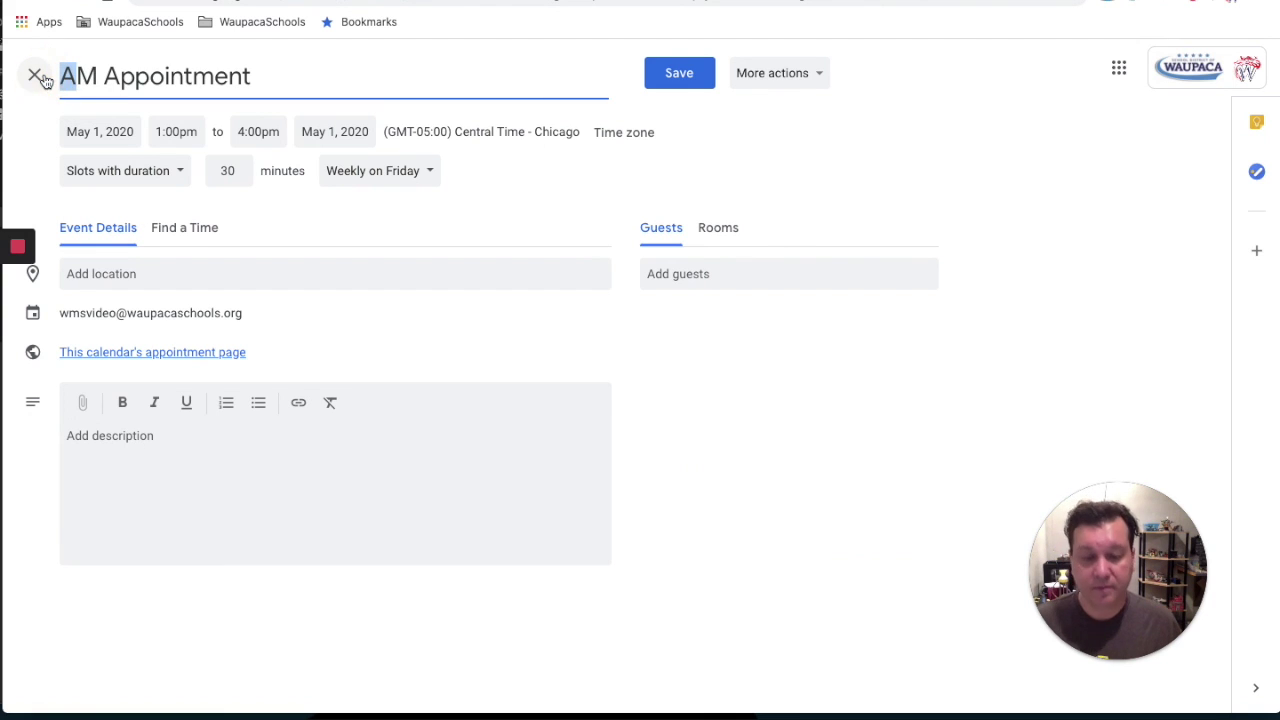
pyautogui.press('Delete')
pyautogui.write('P')
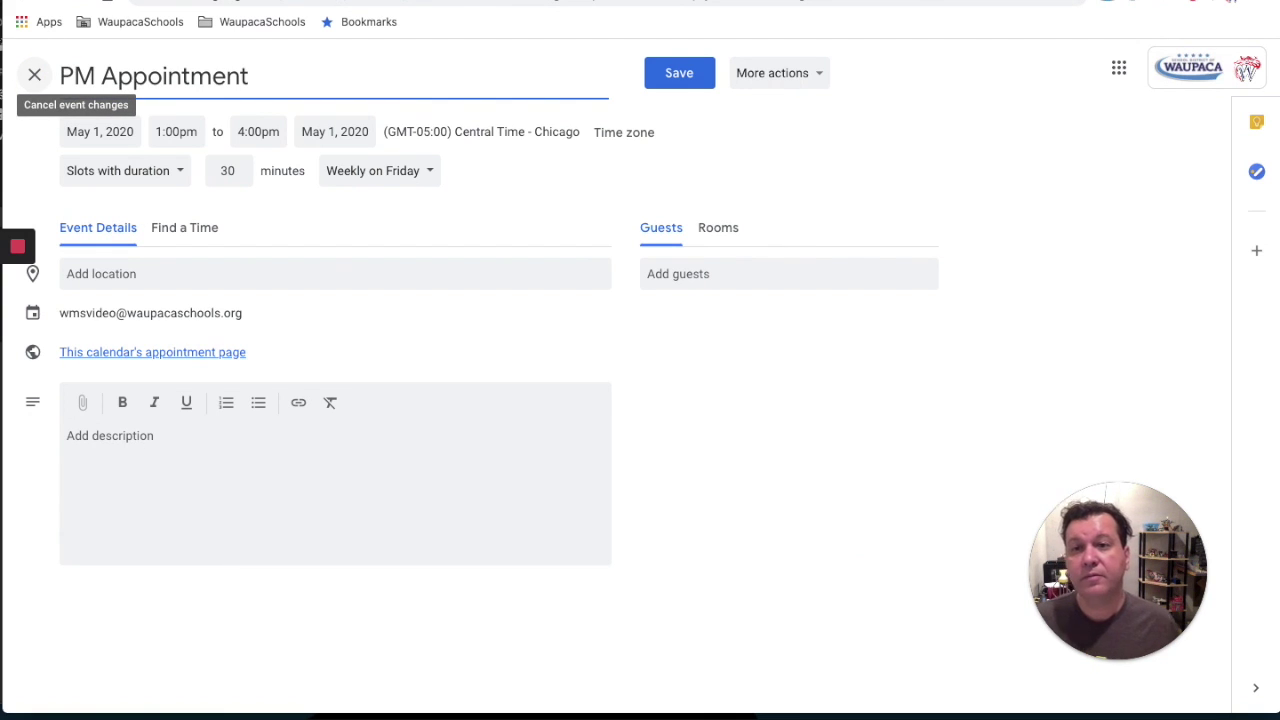
pyautogui.click(685, 78)
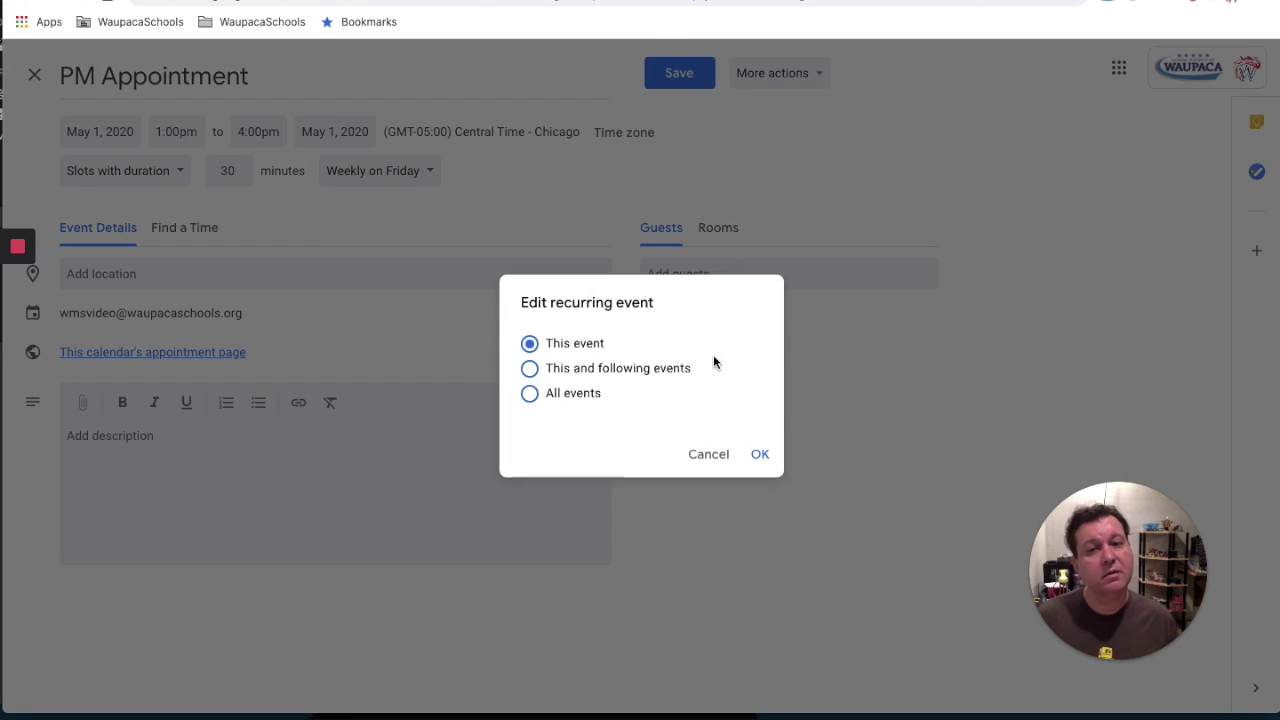
pyautogui.click(575, 393)
pyautogui.click(757, 456)
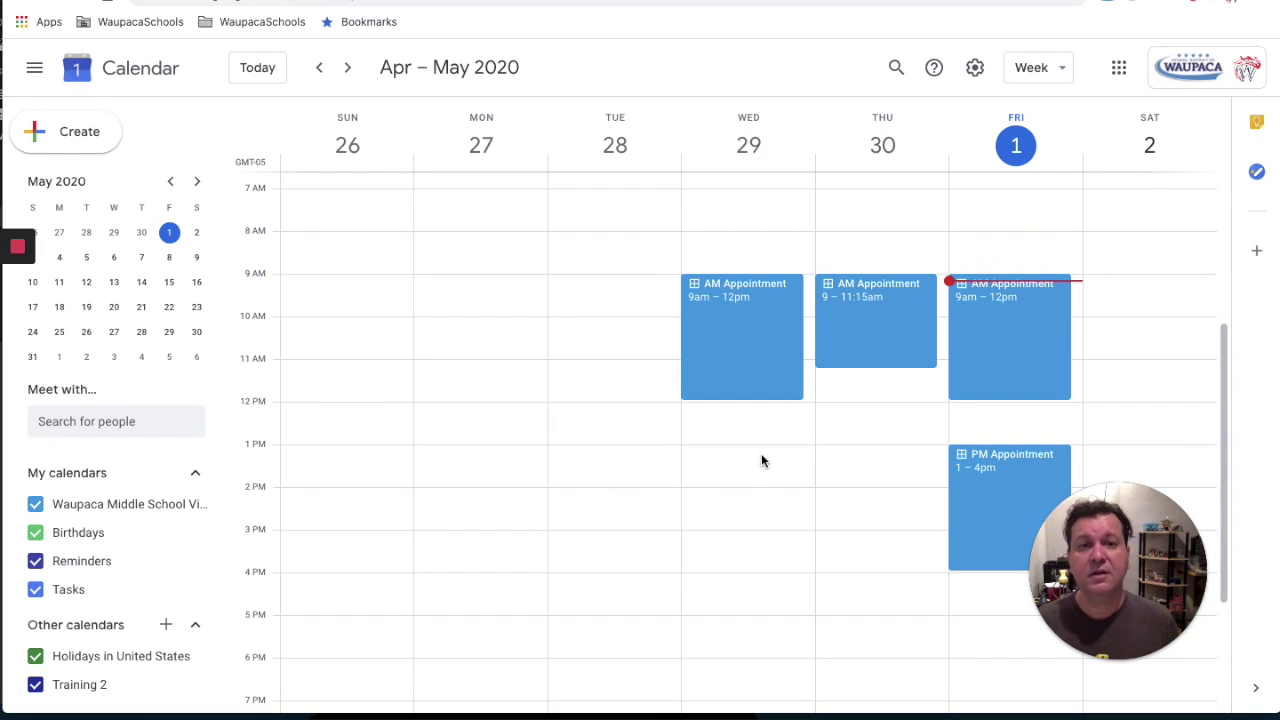
# - Open the calendar's appointment page from the Friday AM Appointment block and copy the page's URL
pyautogui.click(998, 342)
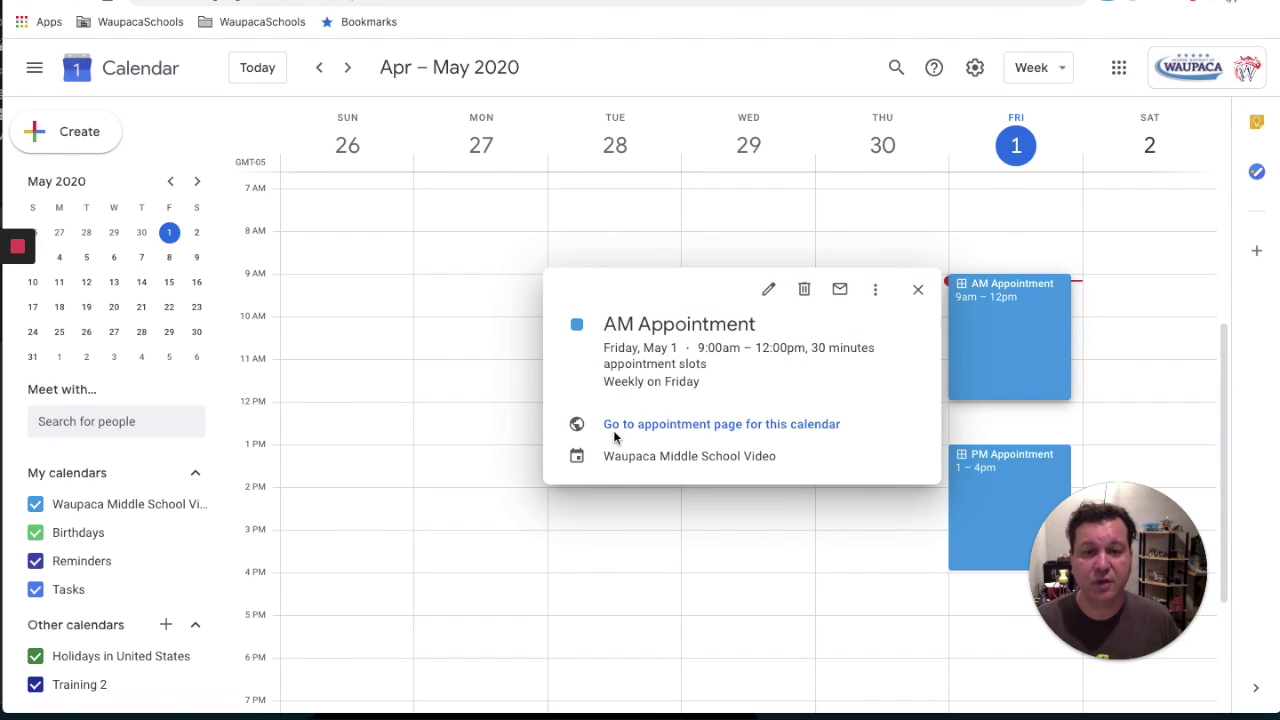
pyautogui.click(762, 428)
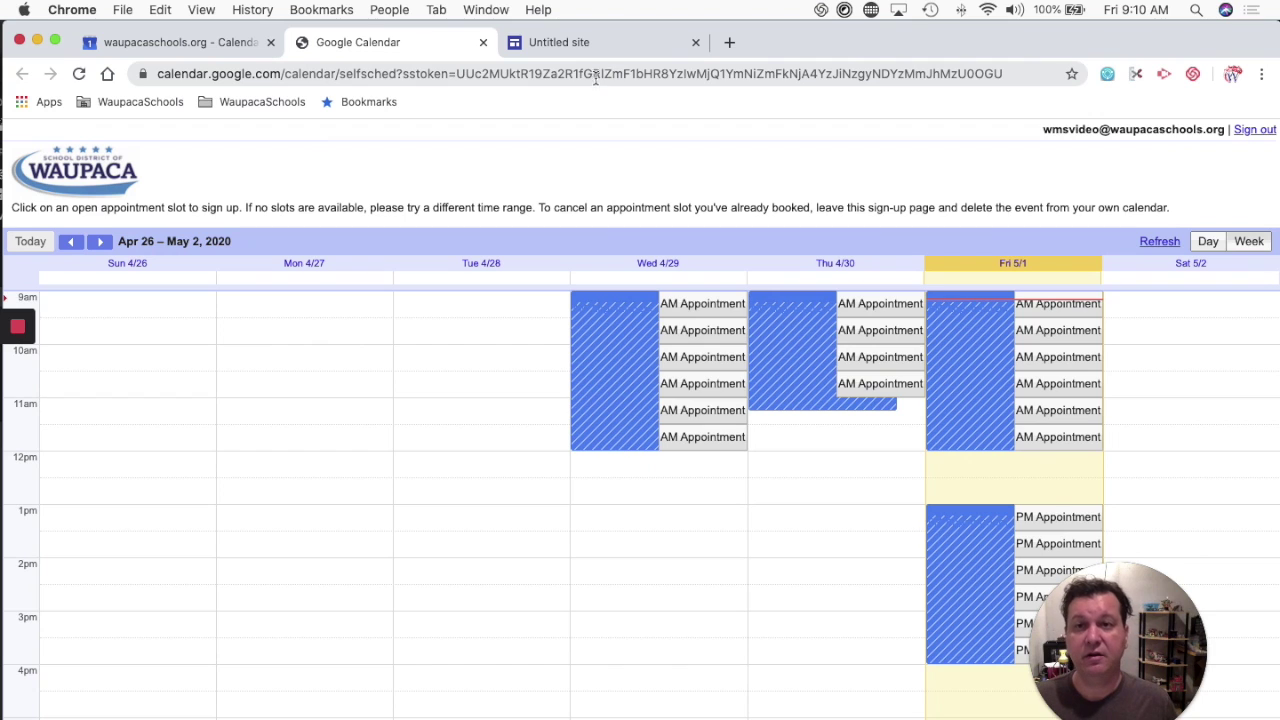
pyautogui.click(285, 78)
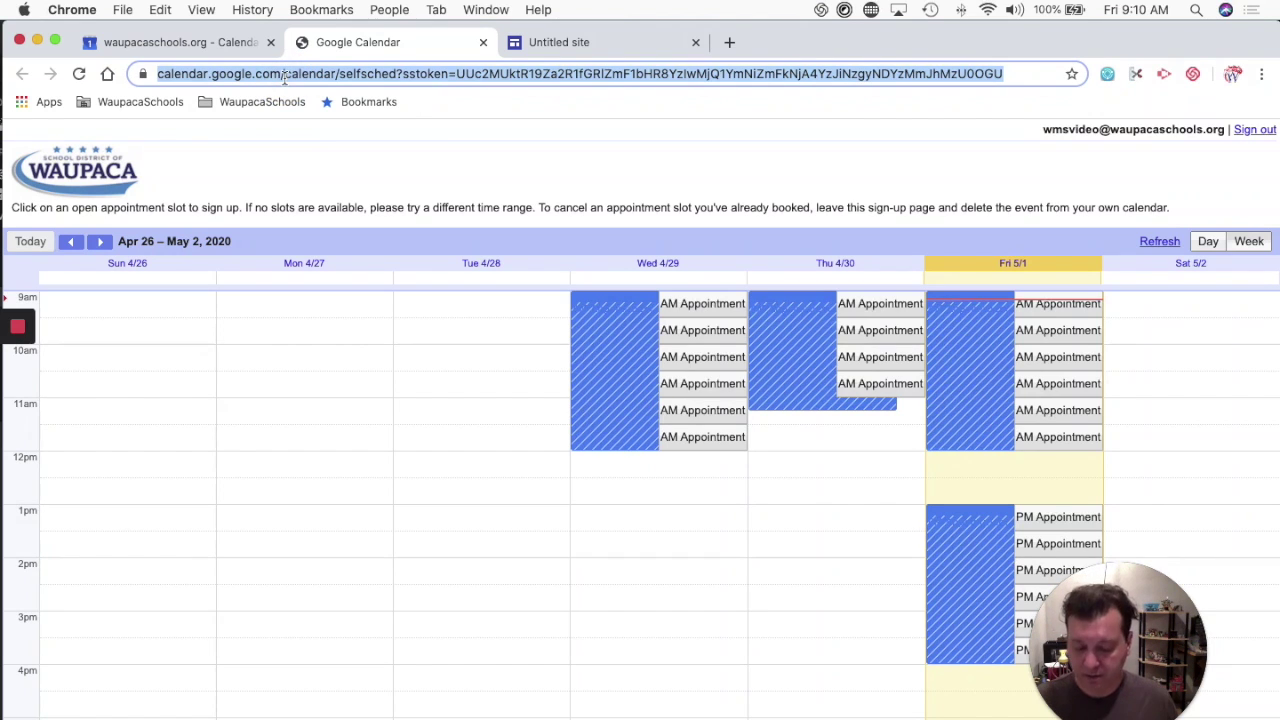
pyautogui.press('super+c')
# - Switch to the untitled Google Sites page and embed the copied appointment page by URL
pyautogui.click(593, 42)
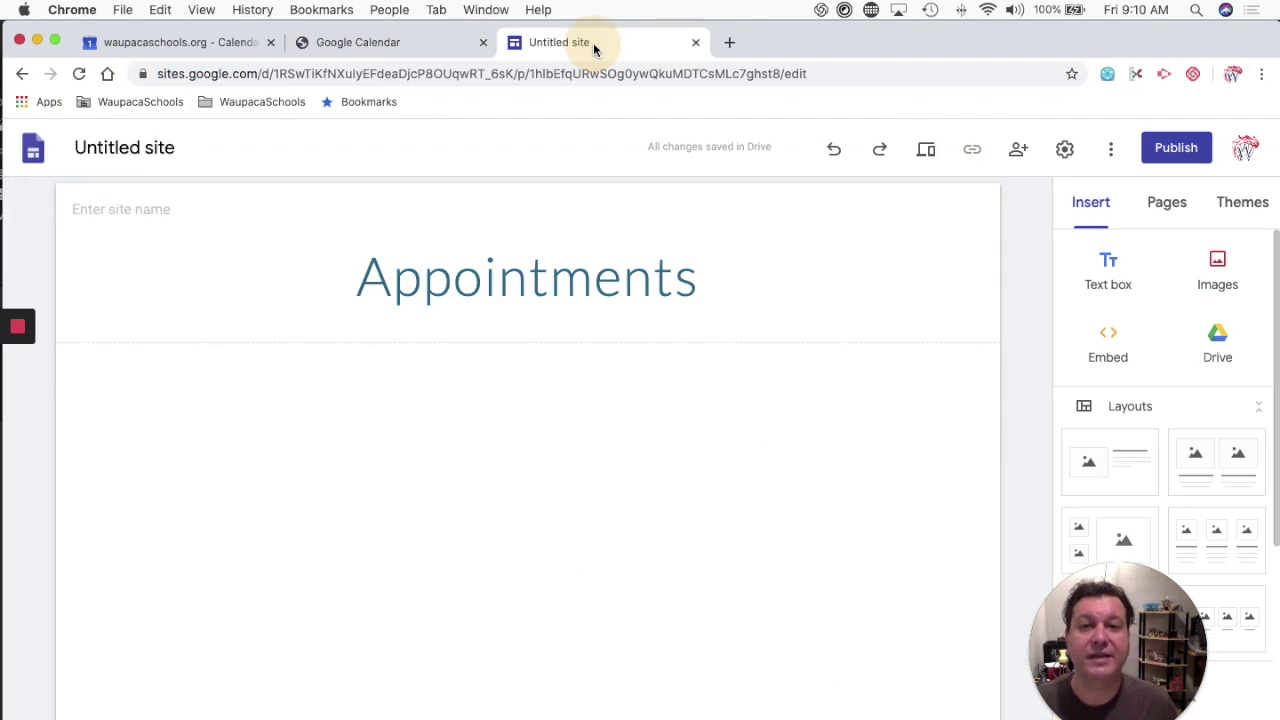
pyautogui.click(1107, 339)
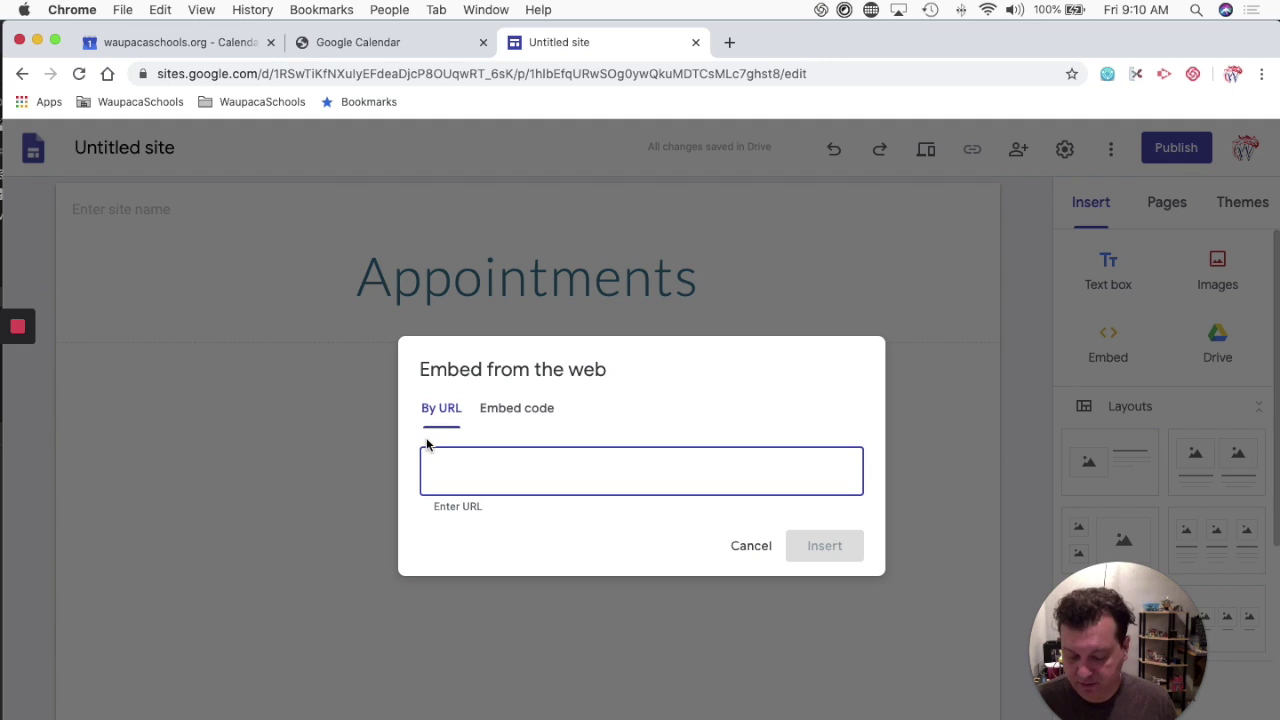
pyautogui.press('super+v')
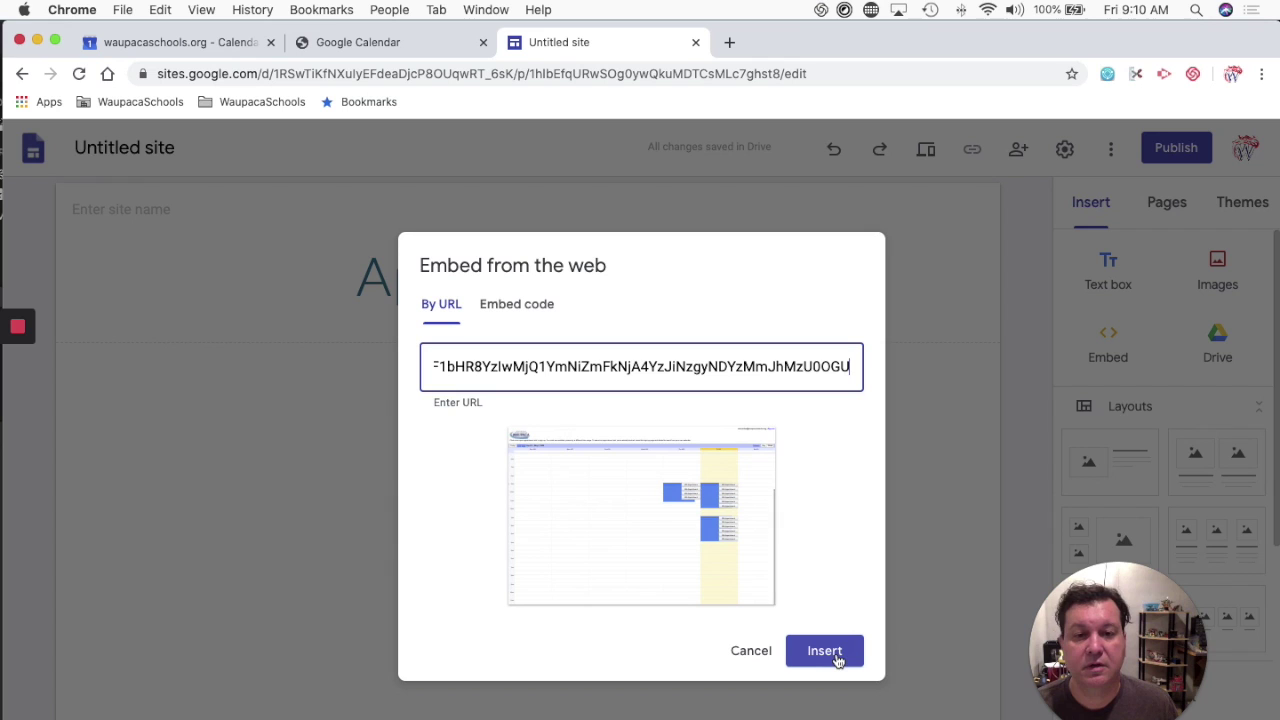
pyautogui.click(838, 660)
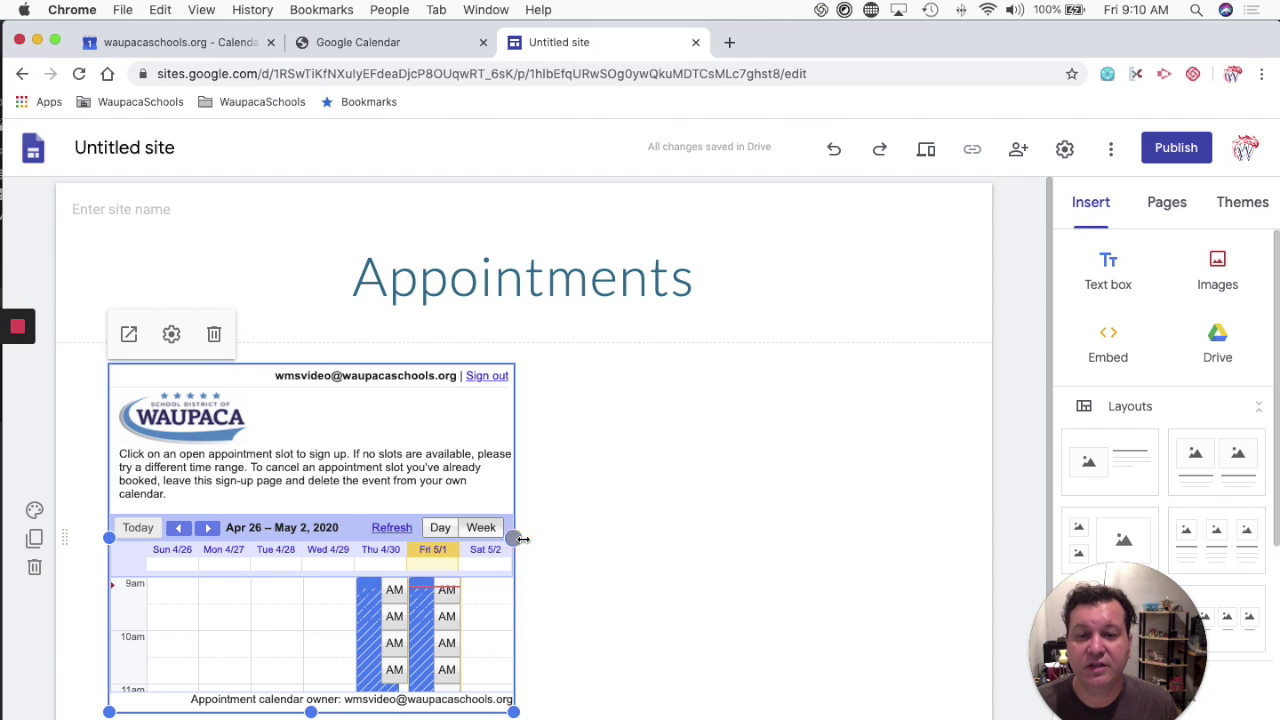
# - Enlarge the embedded appointment calendar on the page, making it both wider and taller
pyautogui.moveTo(522, 539); pyautogui.dragTo(645, 560)
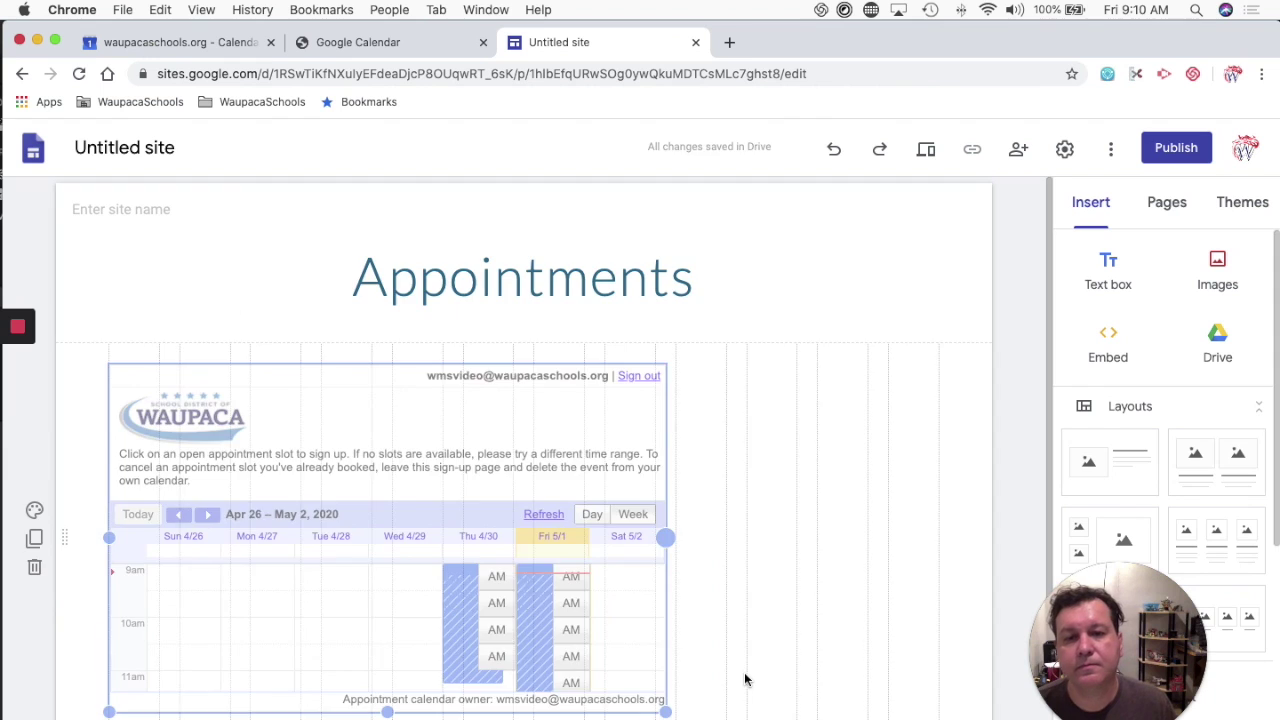
pyautogui.scroll(-3, 747, 677)
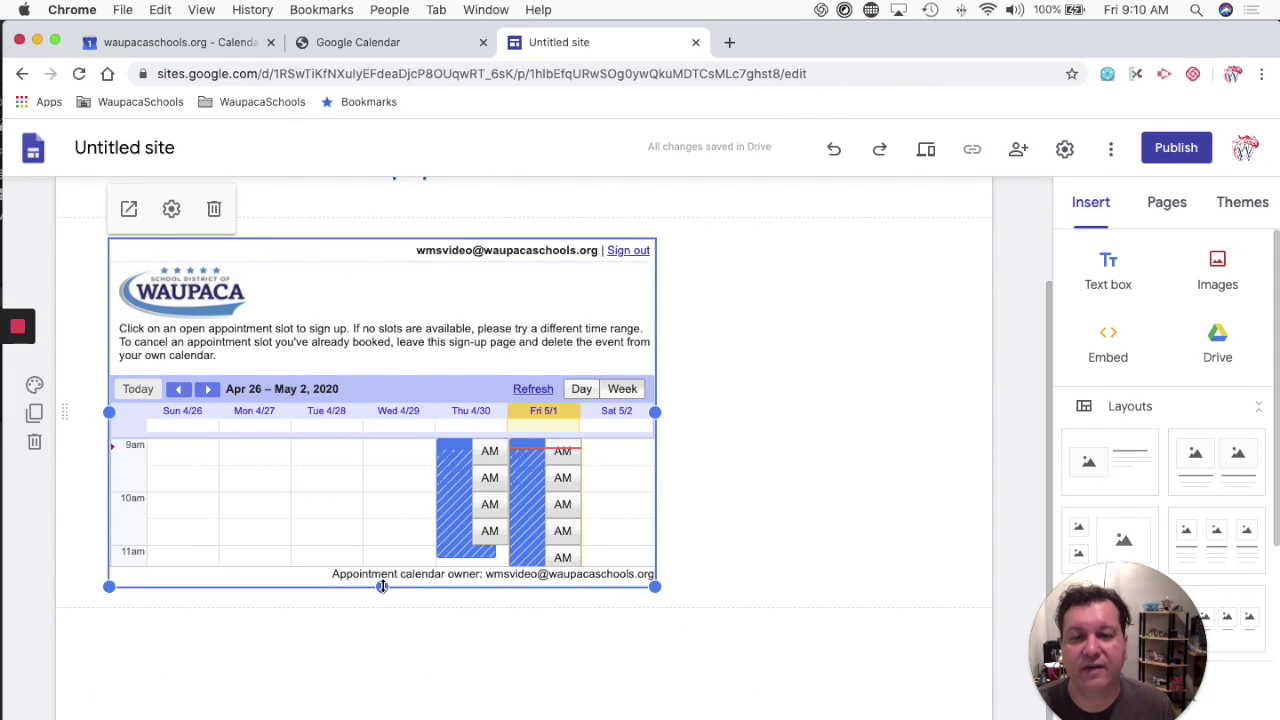
pyautogui.moveTo(382, 586); pyautogui.dragTo(386, 694)
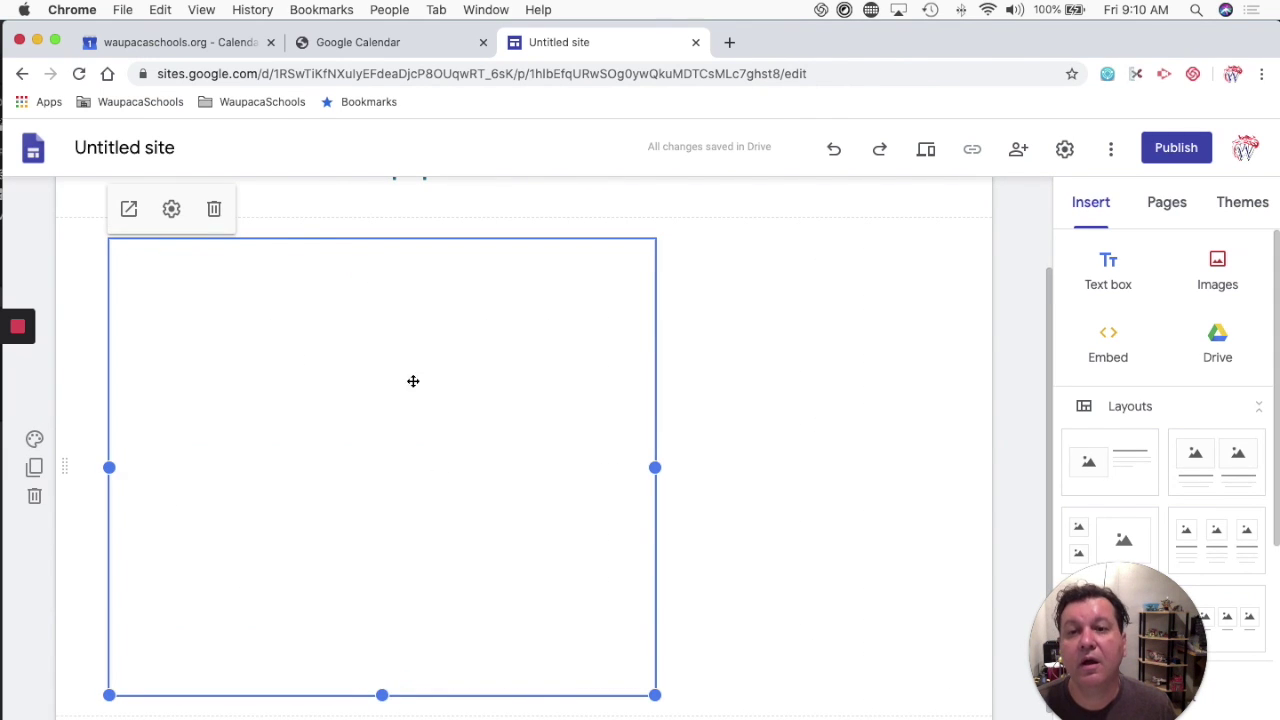
# - Add a text box to the calendar's section and place it directly above the embedded calendar
pyautogui.click(283, 215)
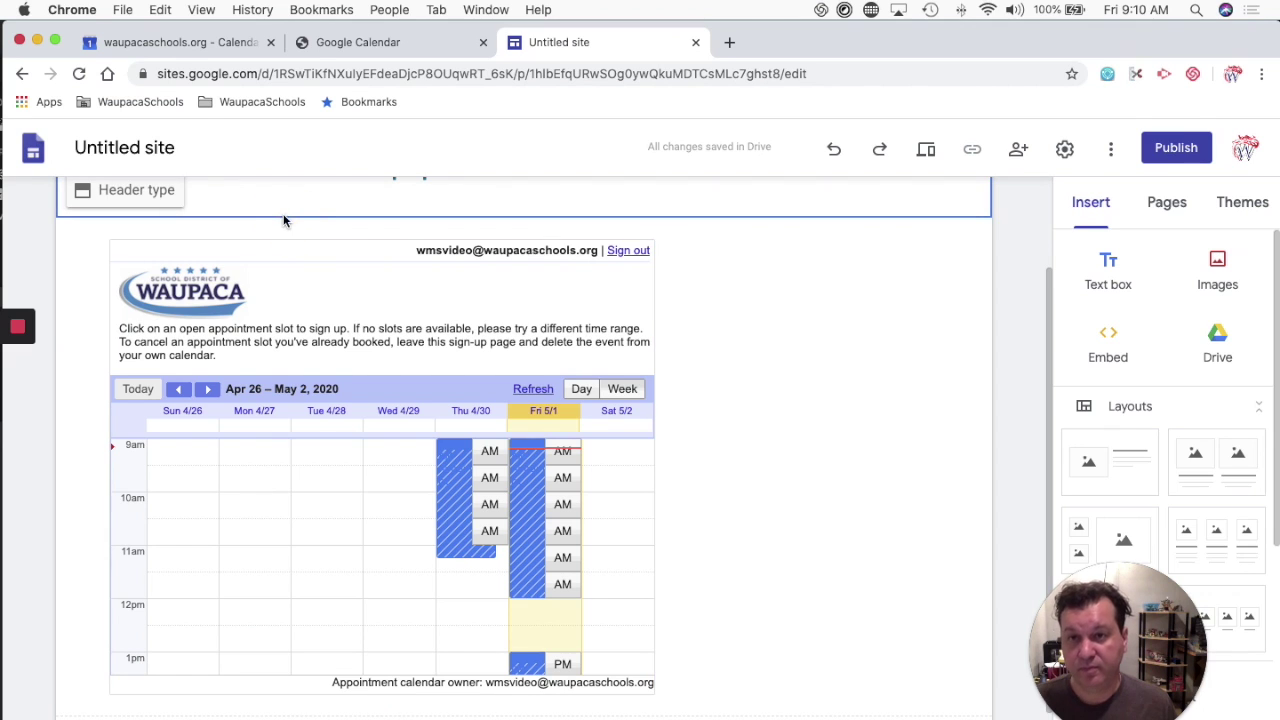
pyautogui.click(271, 228)
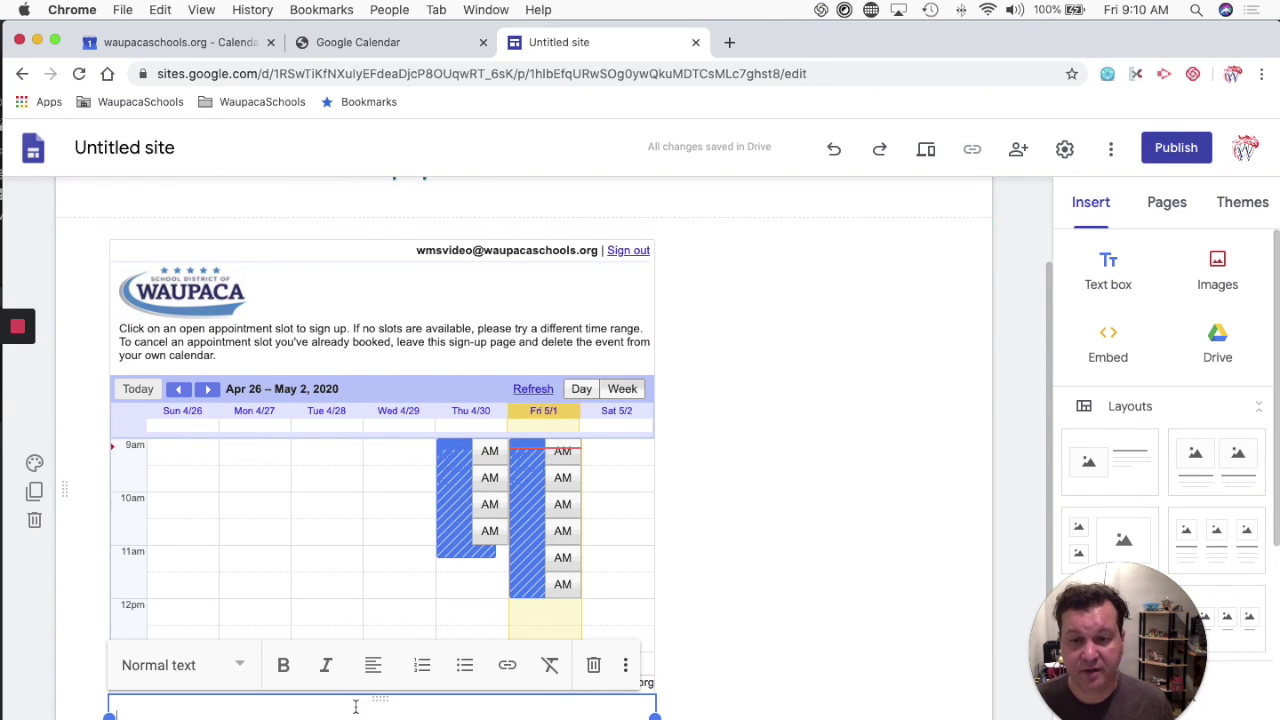
pyautogui.moveTo(375, 701); pyautogui.dragTo(286, 252)
# - Enter "Please click on a Gray event to book your preferred time." in the text box above the embedded calendar
pyautogui.click(202, 262)
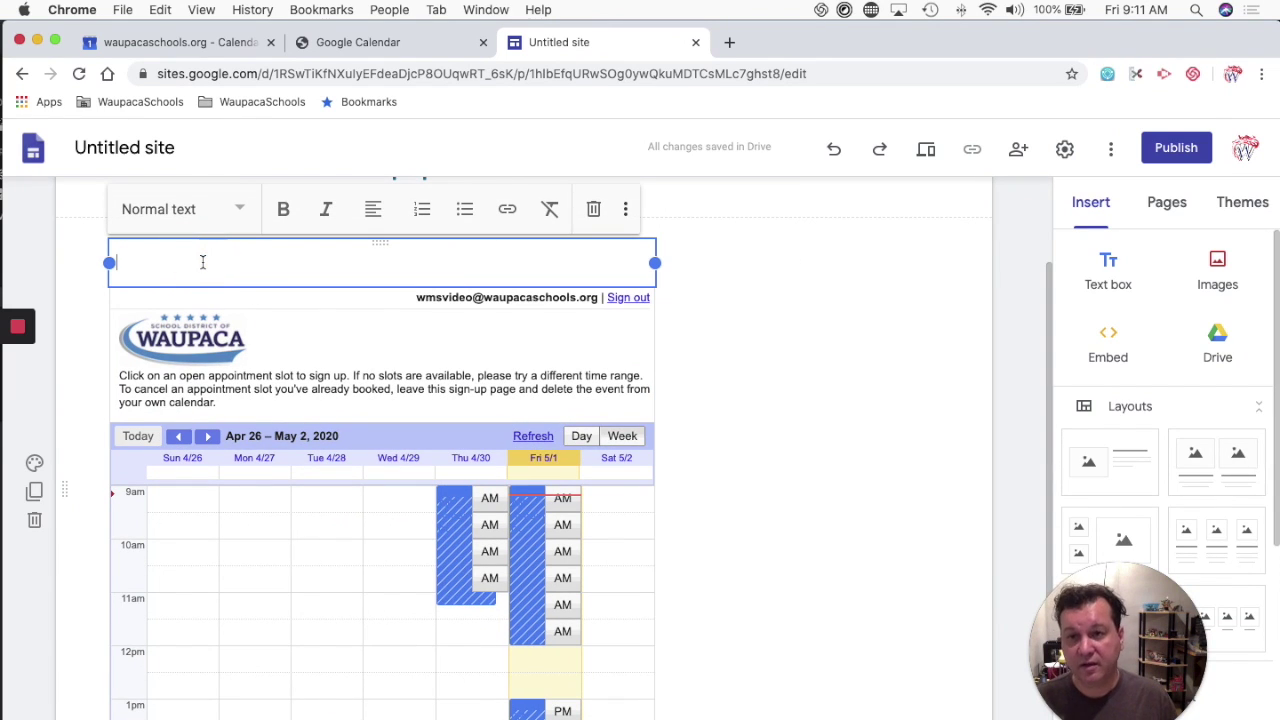
pyautogui.write('Please cl')
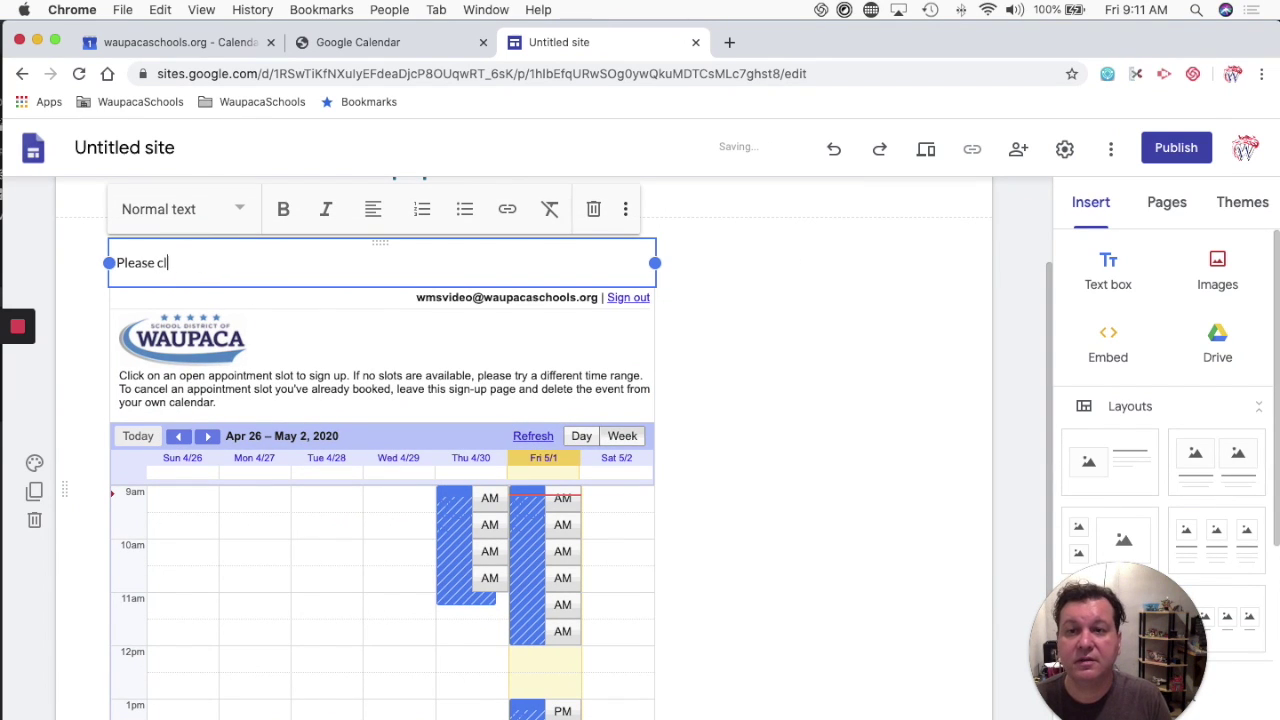
pyautogui.write('ick on a ')
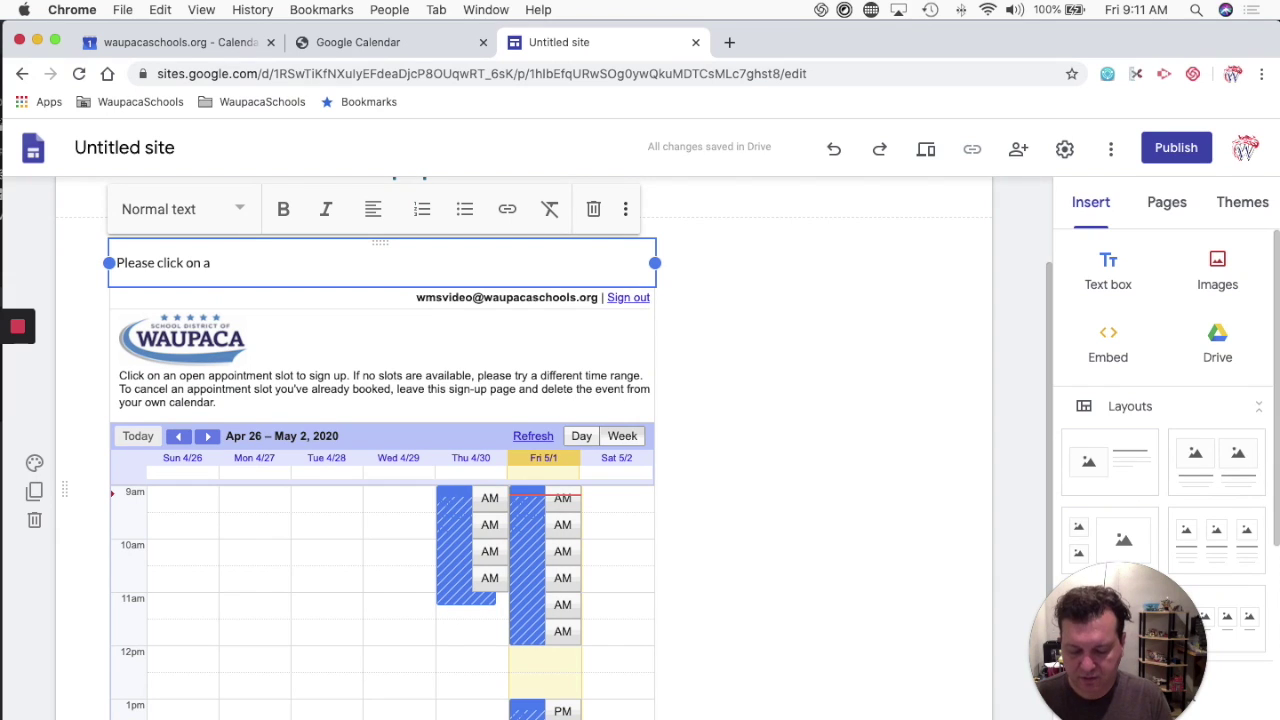
pyautogui.write('Gray ')
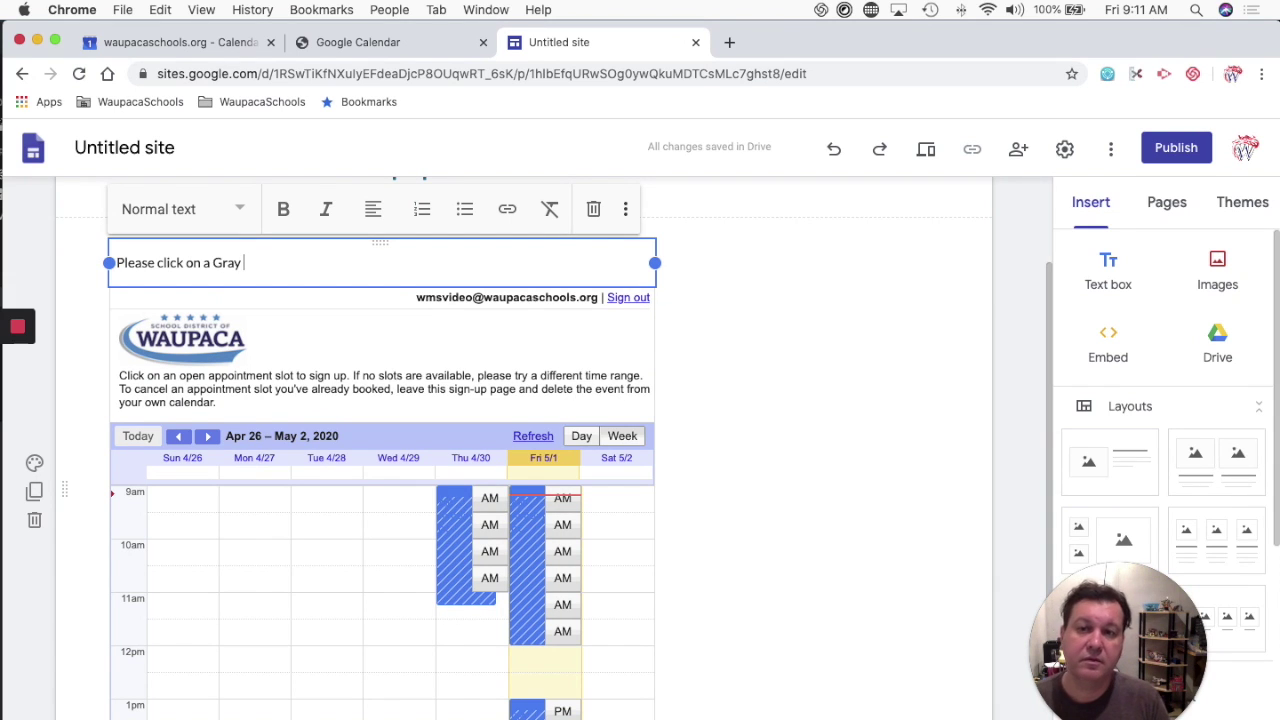
pyautogui.write('s')
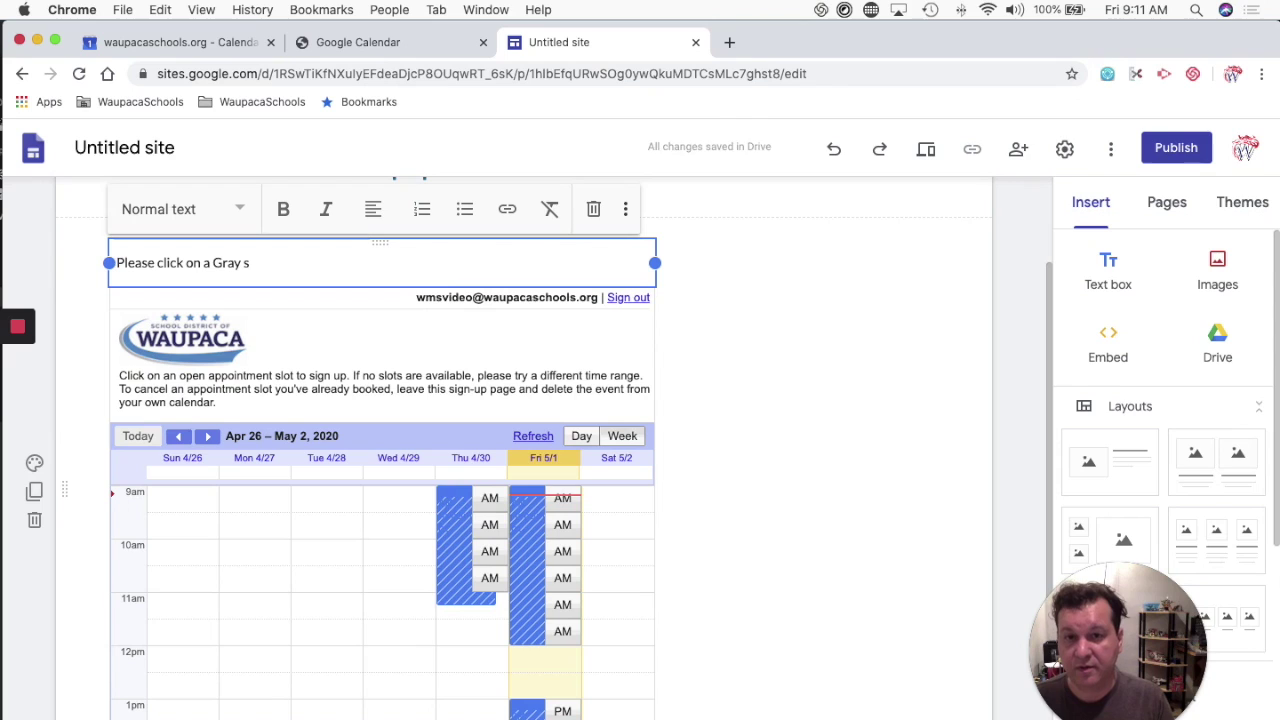
pyautogui.write('py')
pyautogui.press('BackSpace')
pyautogui.press('BackSpace')
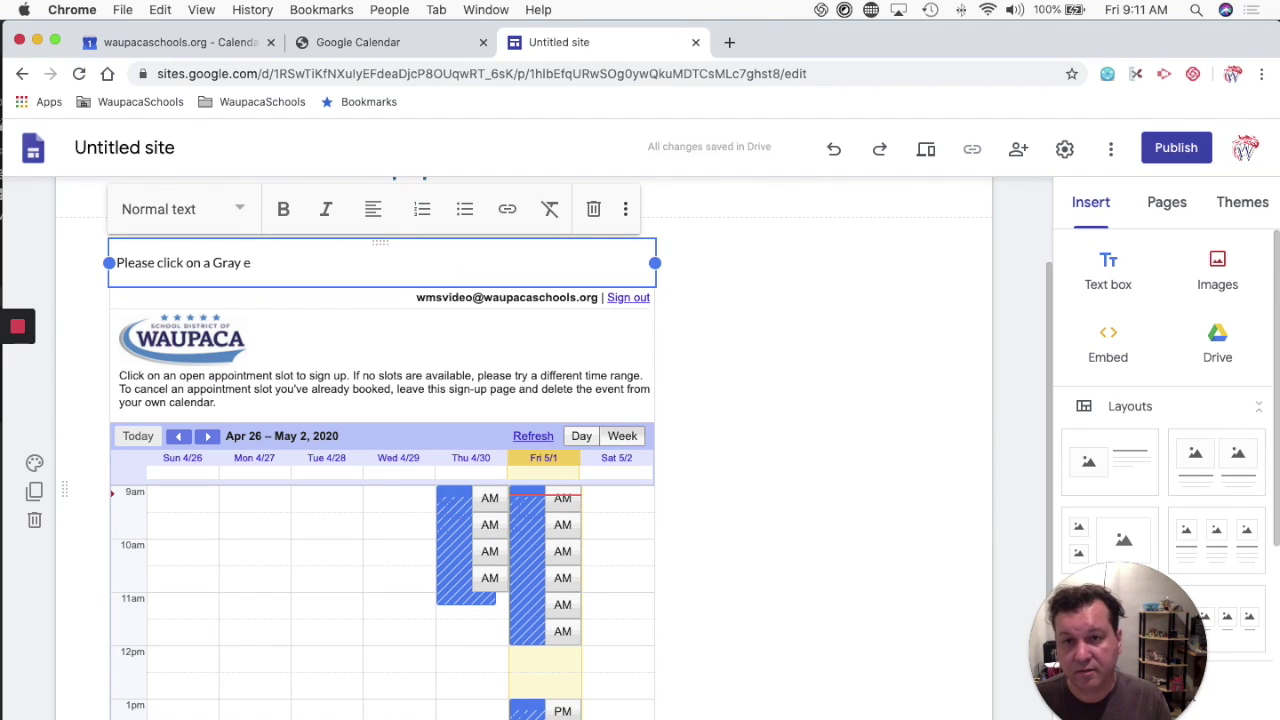
pyautogui.write('vent to p')
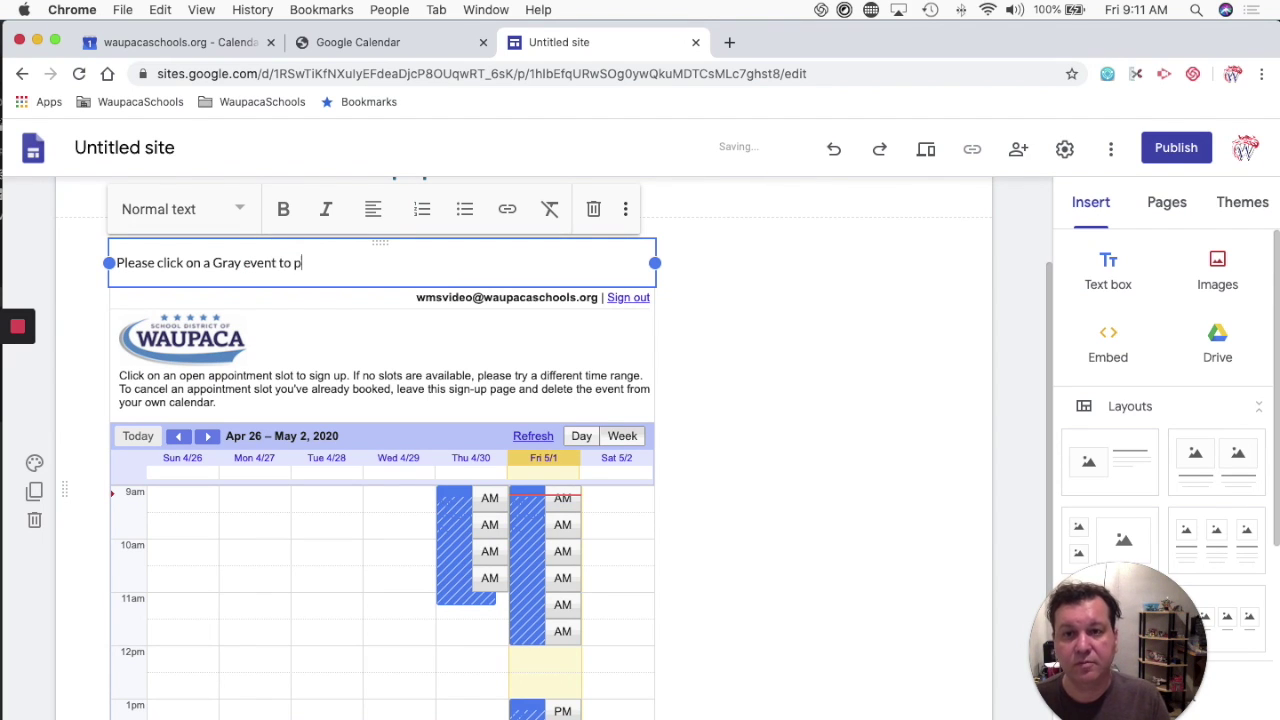
pyautogui.press('BackSpace')
pyautogui.write('book your')
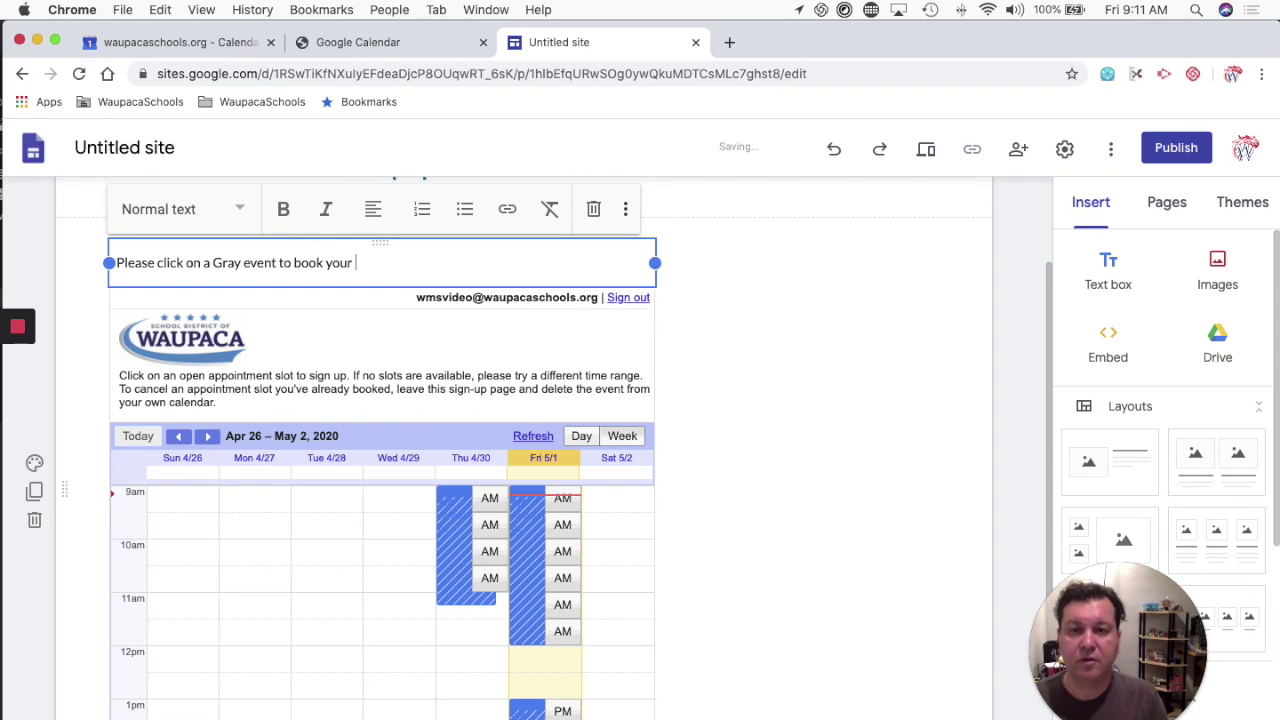
pyautogui.write(' preferr')
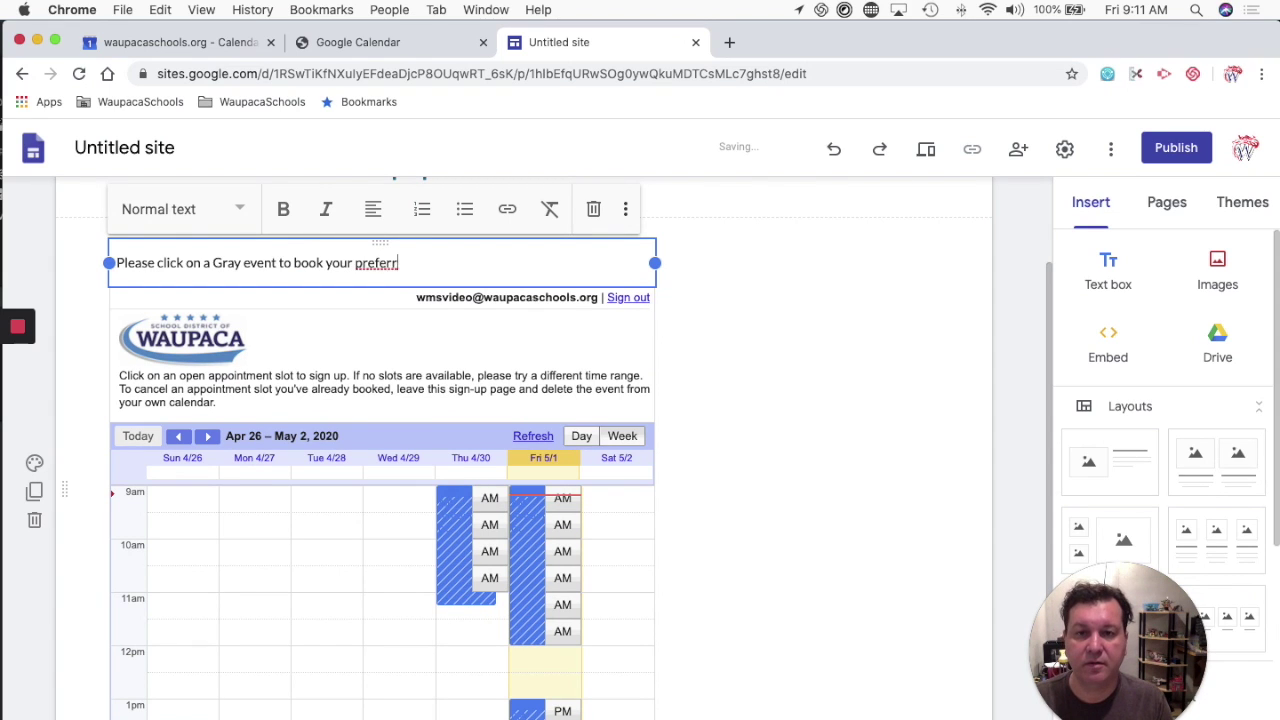
pyautogui.write('ed time.')
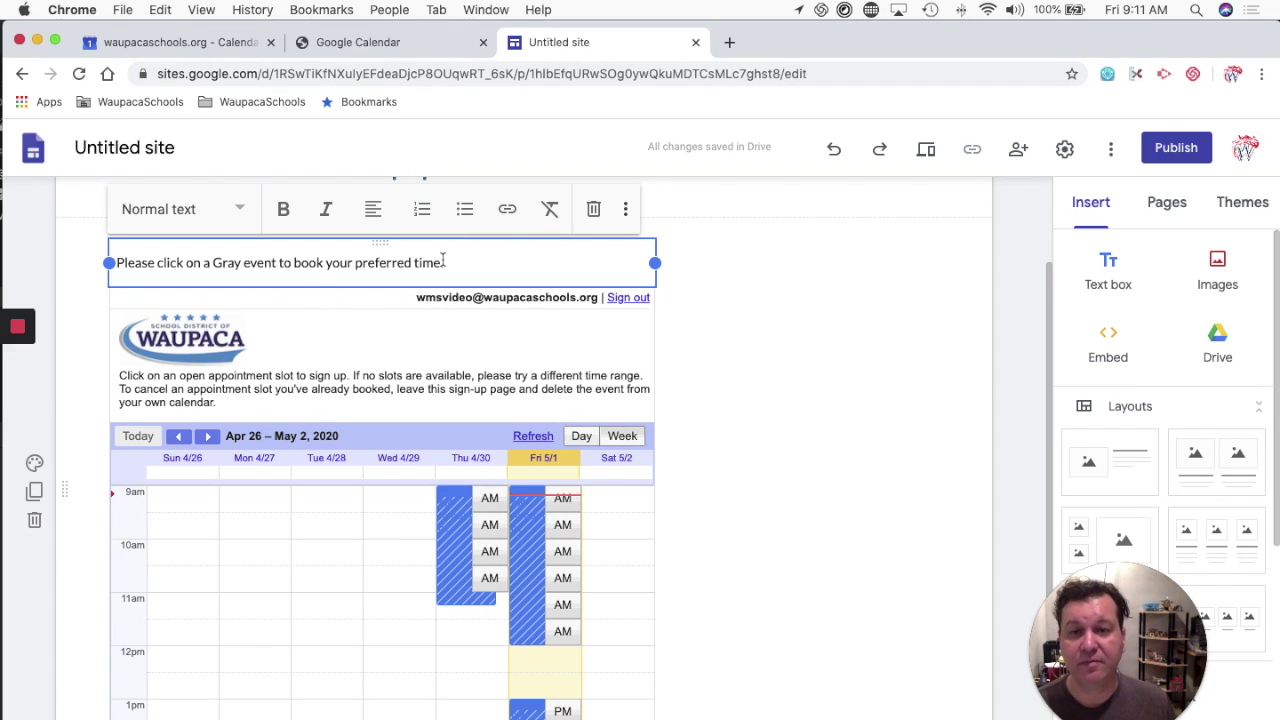
# - Apply a heading style to the whole booking instruction sentence
pyautogui.moveTo(443, 260); pyautogui.dragTo(14, 257)
pyautogui.click(230, 220)
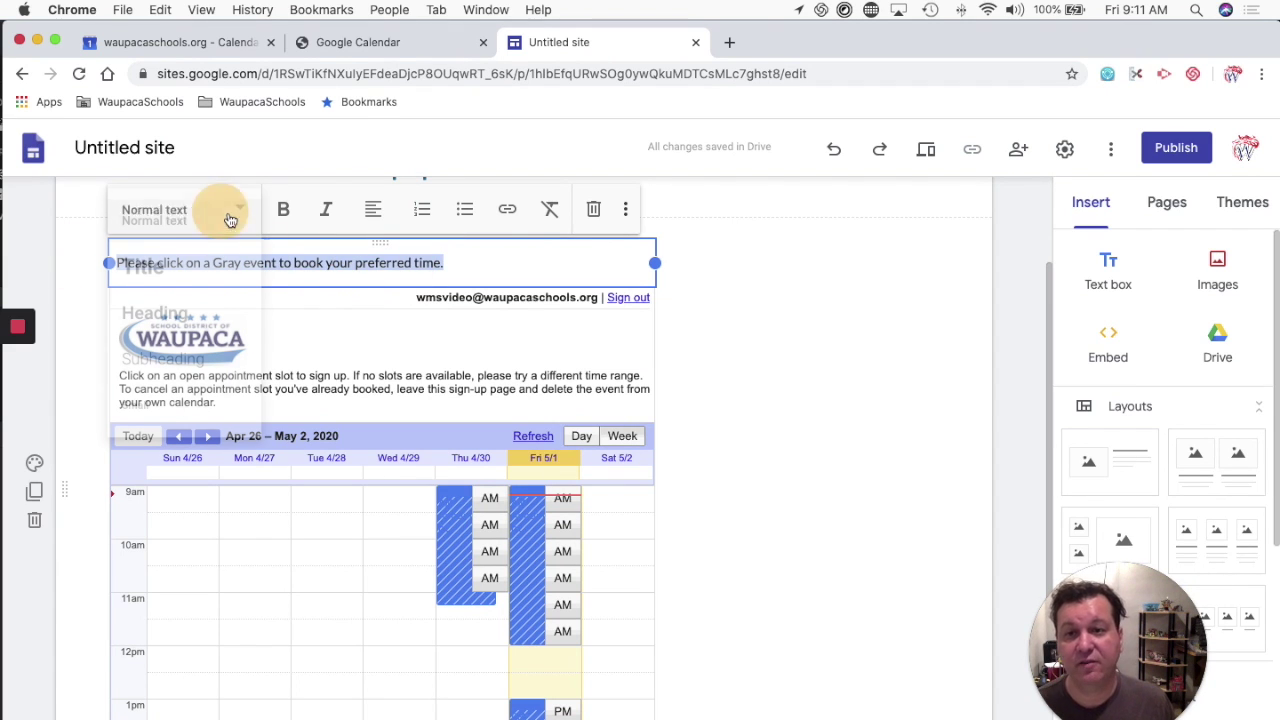
pyautogui.click(217, 332)
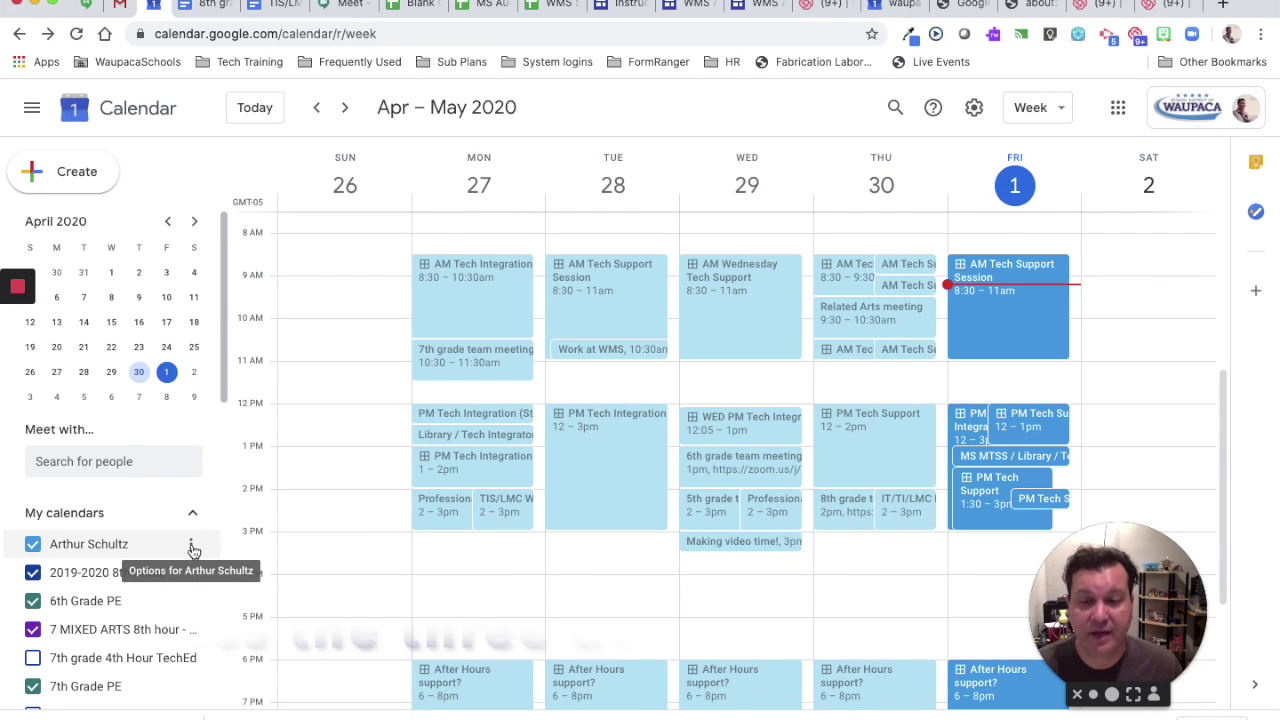
# - Switch to Google Calendar, open the settings of the owner's main calendar and start customizing its embed code
pyautogui.click(191, 546)
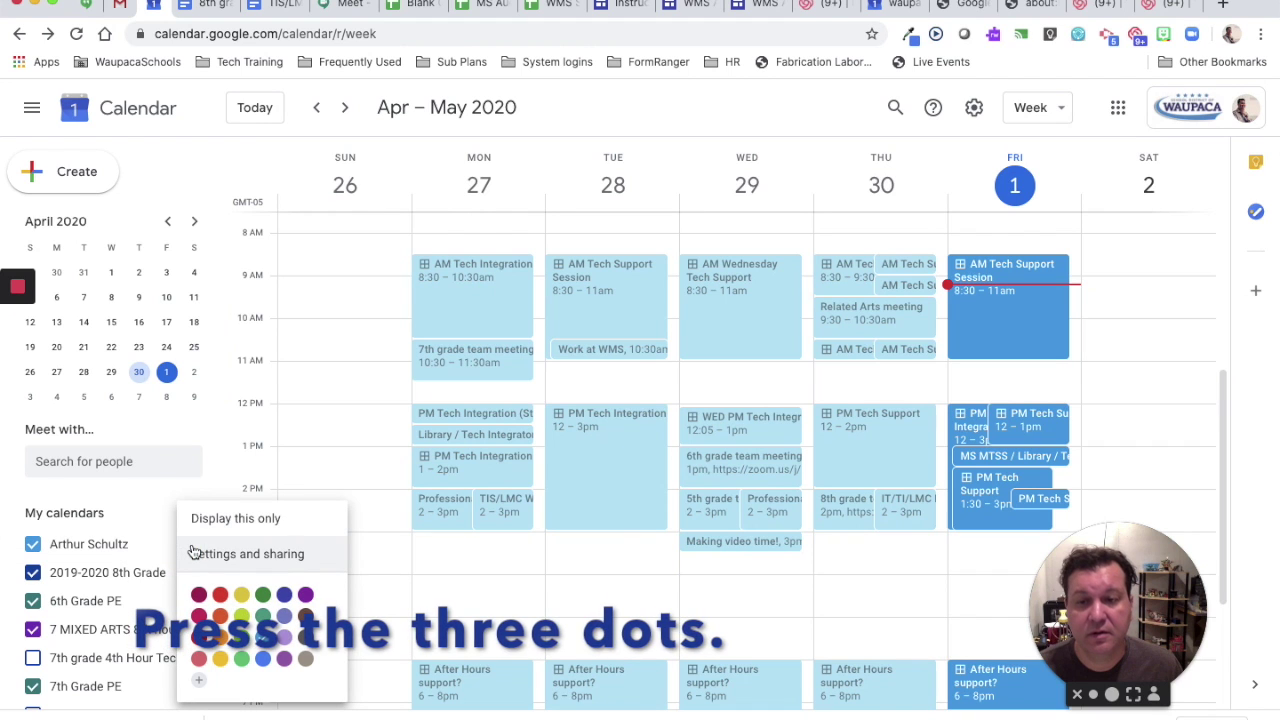
pyautogui.click(277, 560)
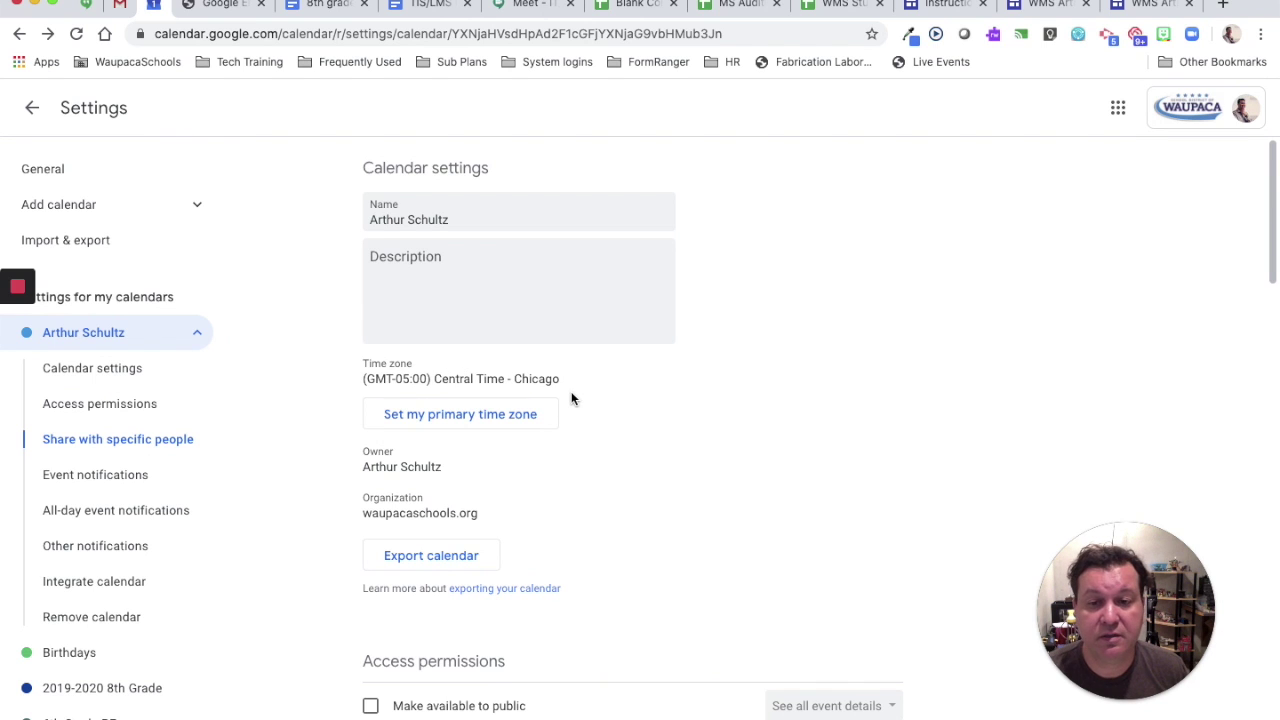
pyautogui.scroll(-4, 571, 398)
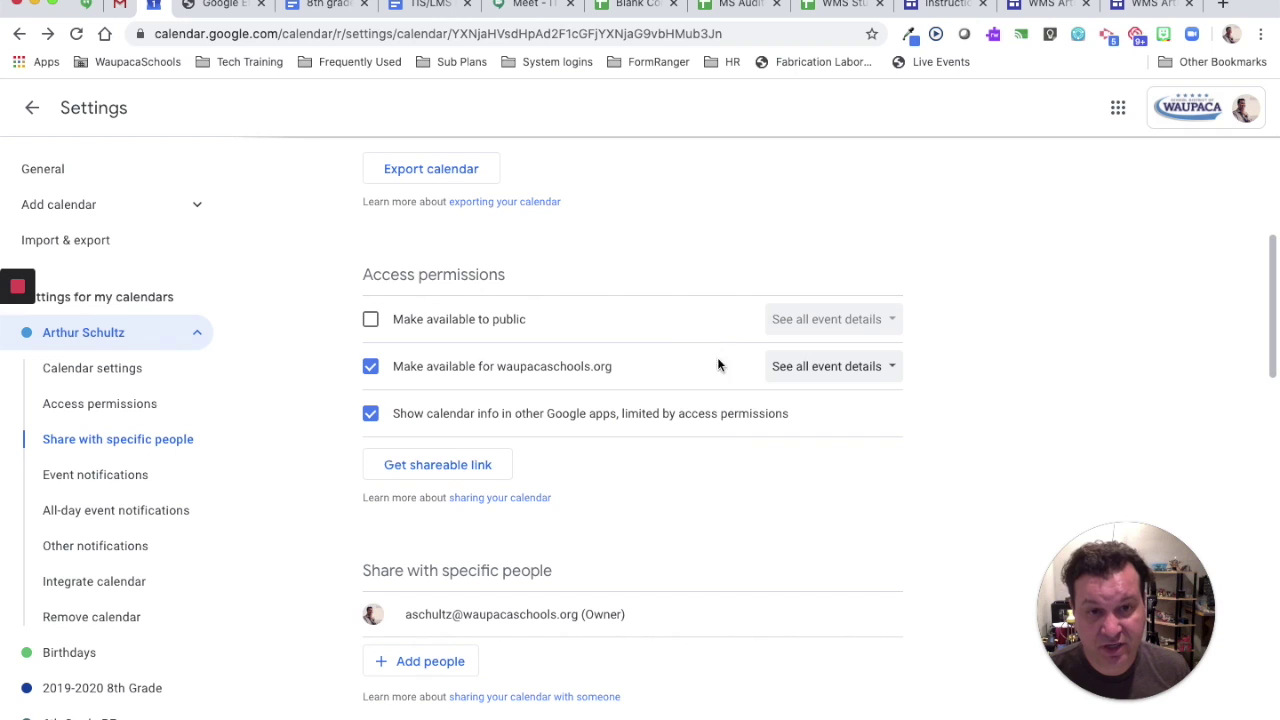
pyautogui.scroll(-20, 720, 486)
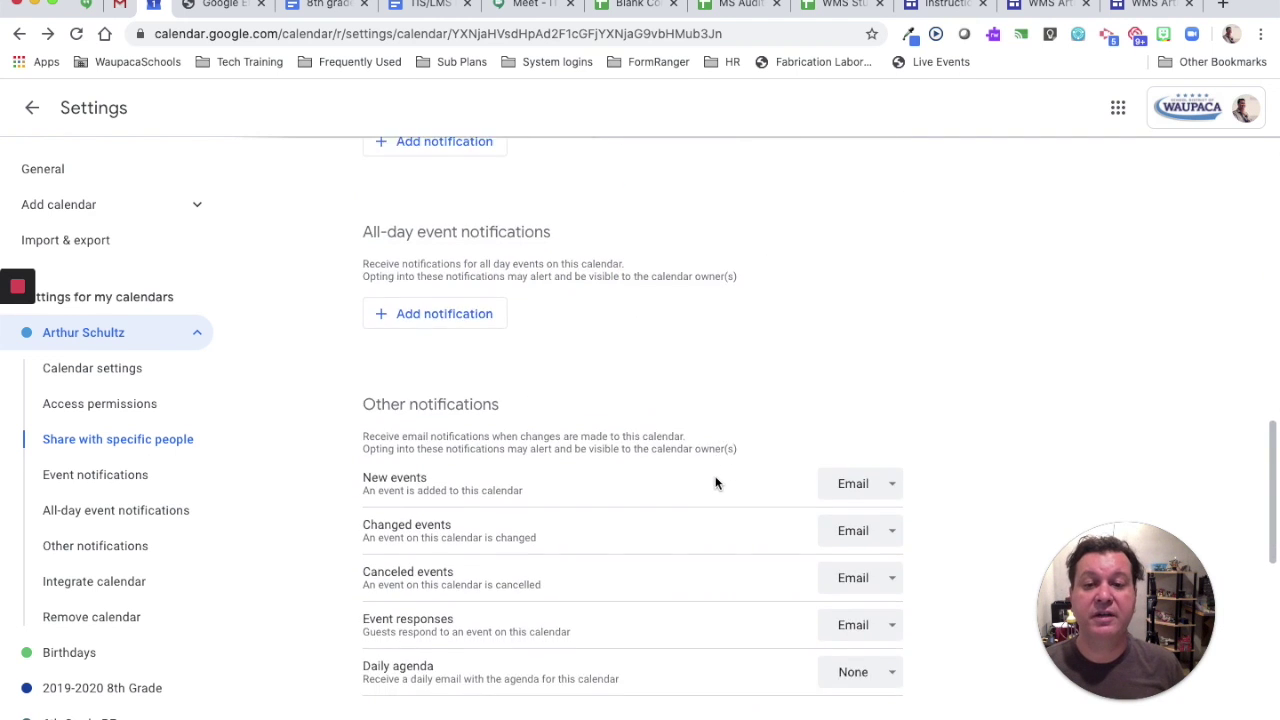
pyautogui.scroll(-3, 714, 481)
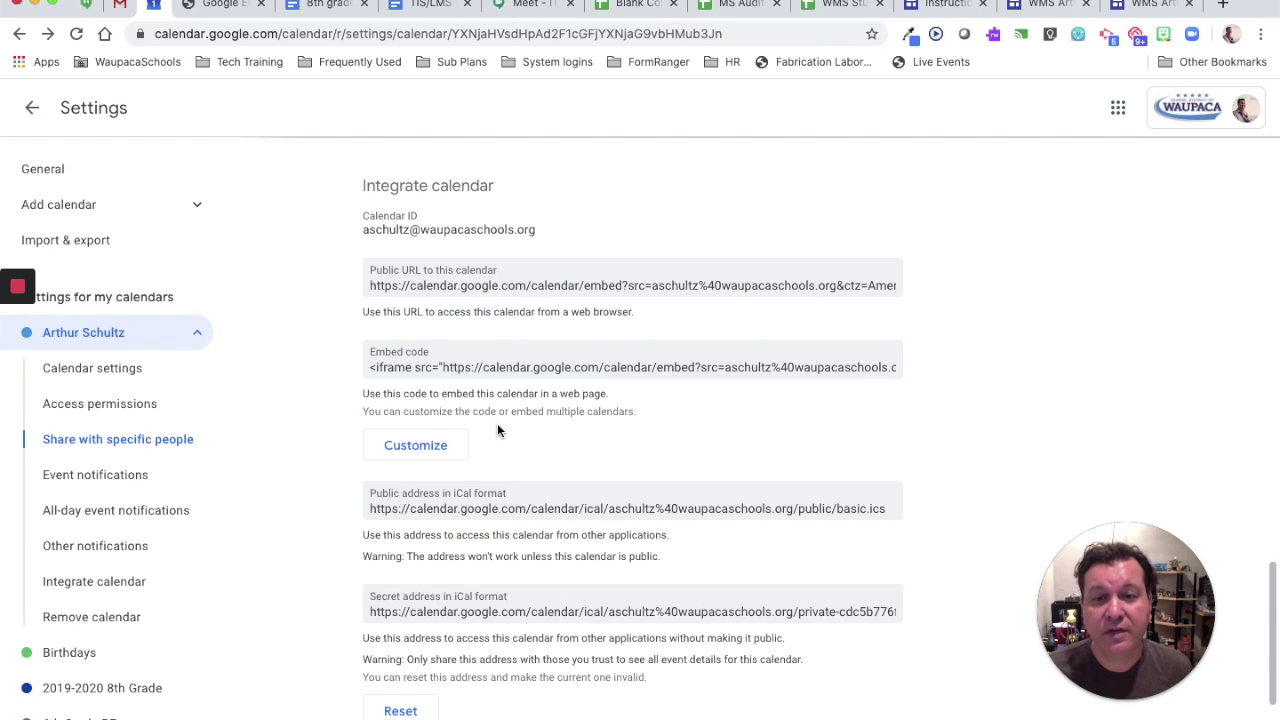
pyautogui.scroll(-1, 497, 430)
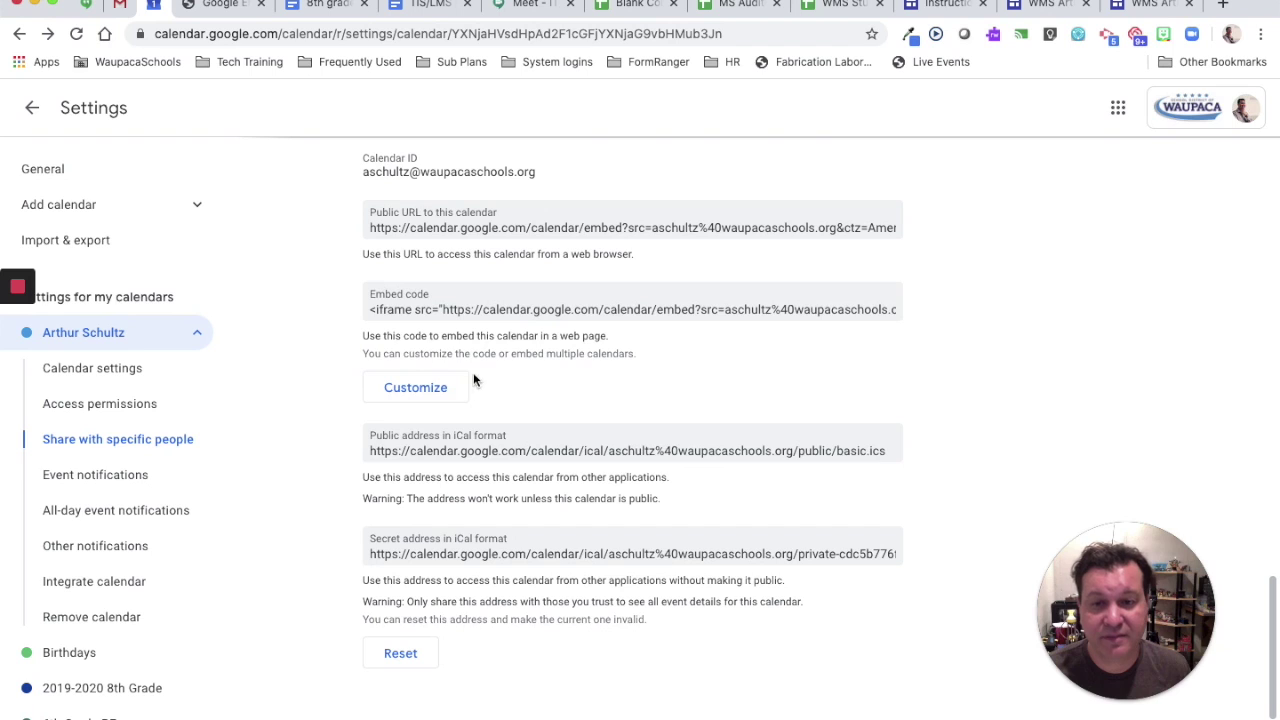
pyautogui.click(409, 393)
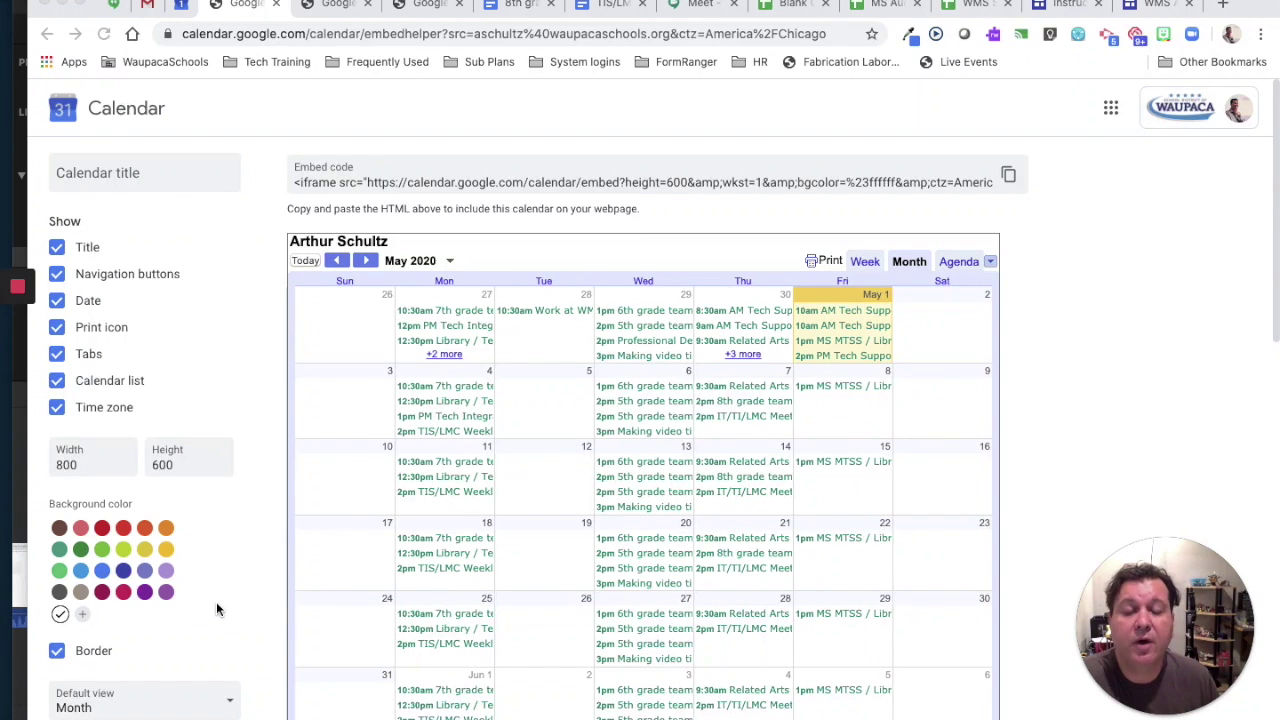
# - Set the embedded calendar's default view to Agenda
pyautogui.scroll(-3, 216, 601)
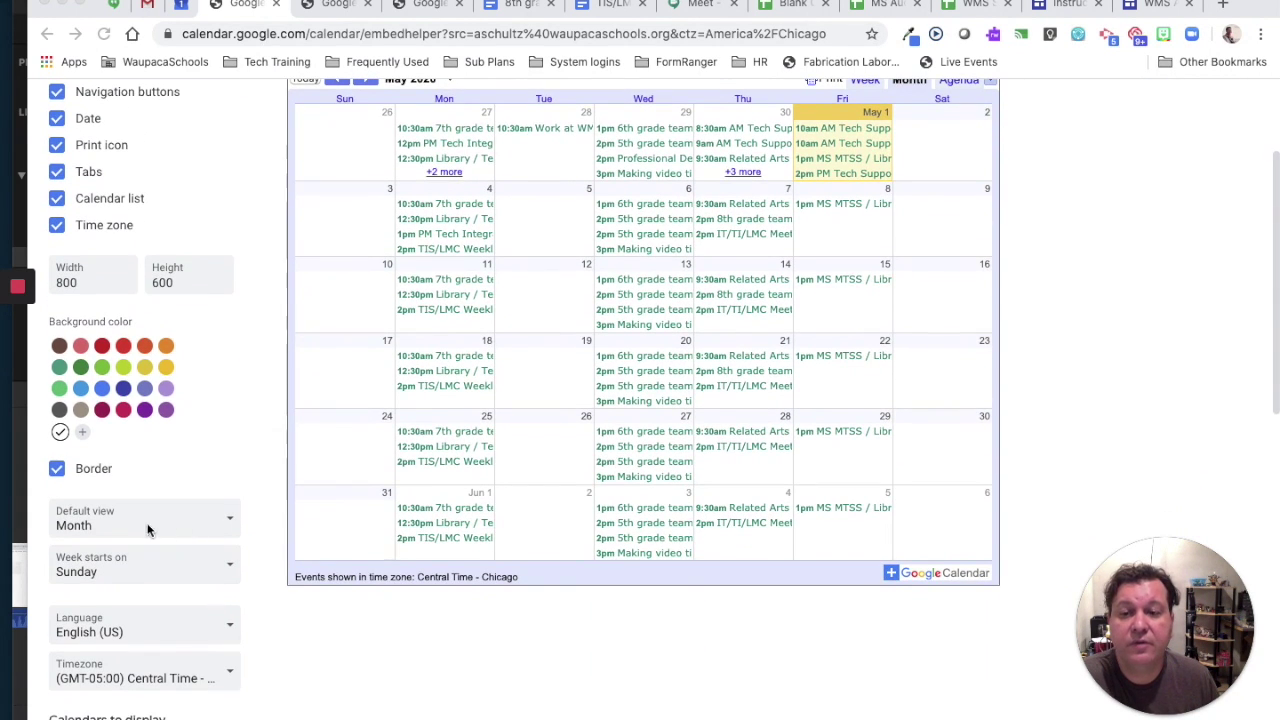
pyautogui.click(172, 521)
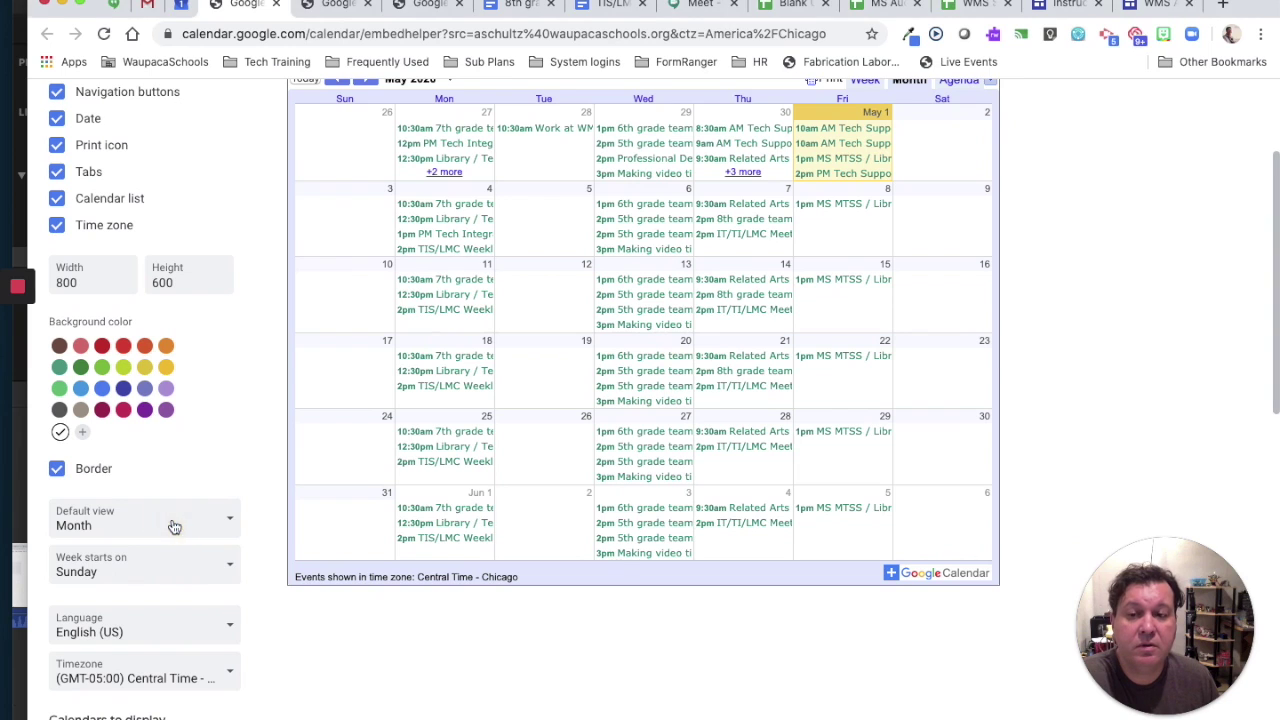
pyautogui.click(229, 523)
pyautogui.click(175, 560)
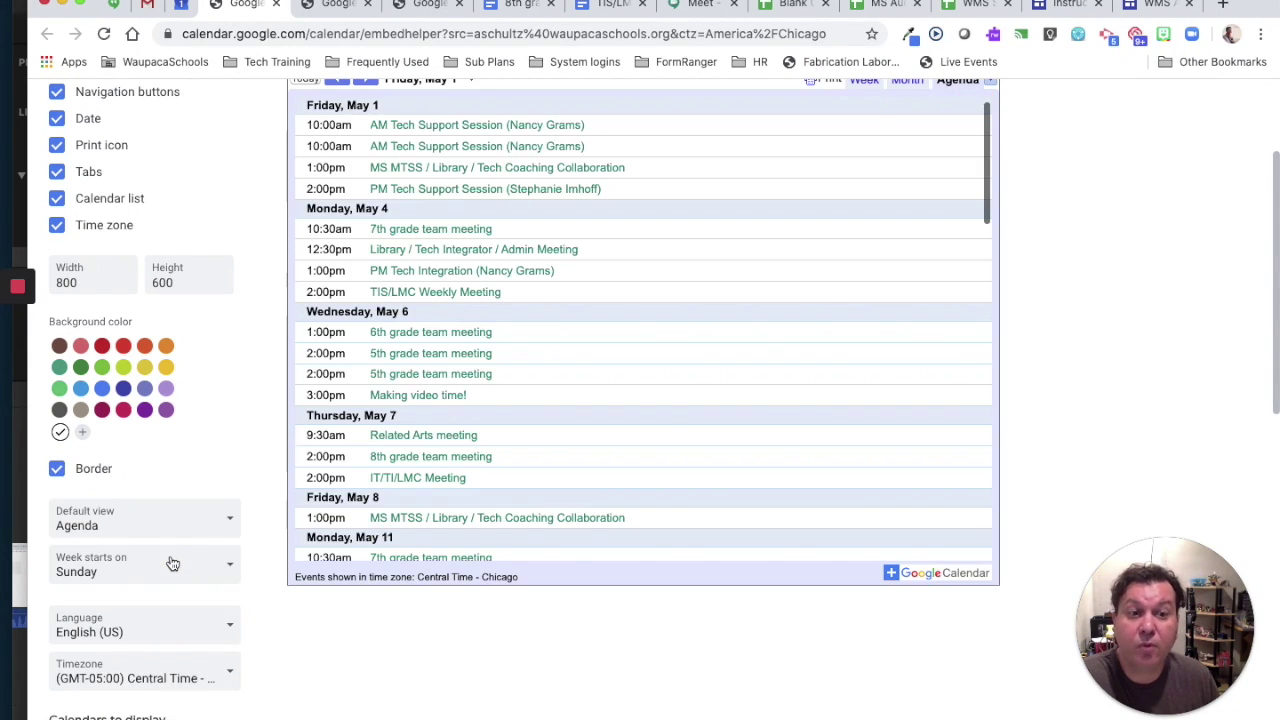
# - Exclude every other selected calendar, from 2019-2020 8th Grade through training 2, so only the owner's main calendar is displayed
pyautogui.scroll(-5, 170, 563)
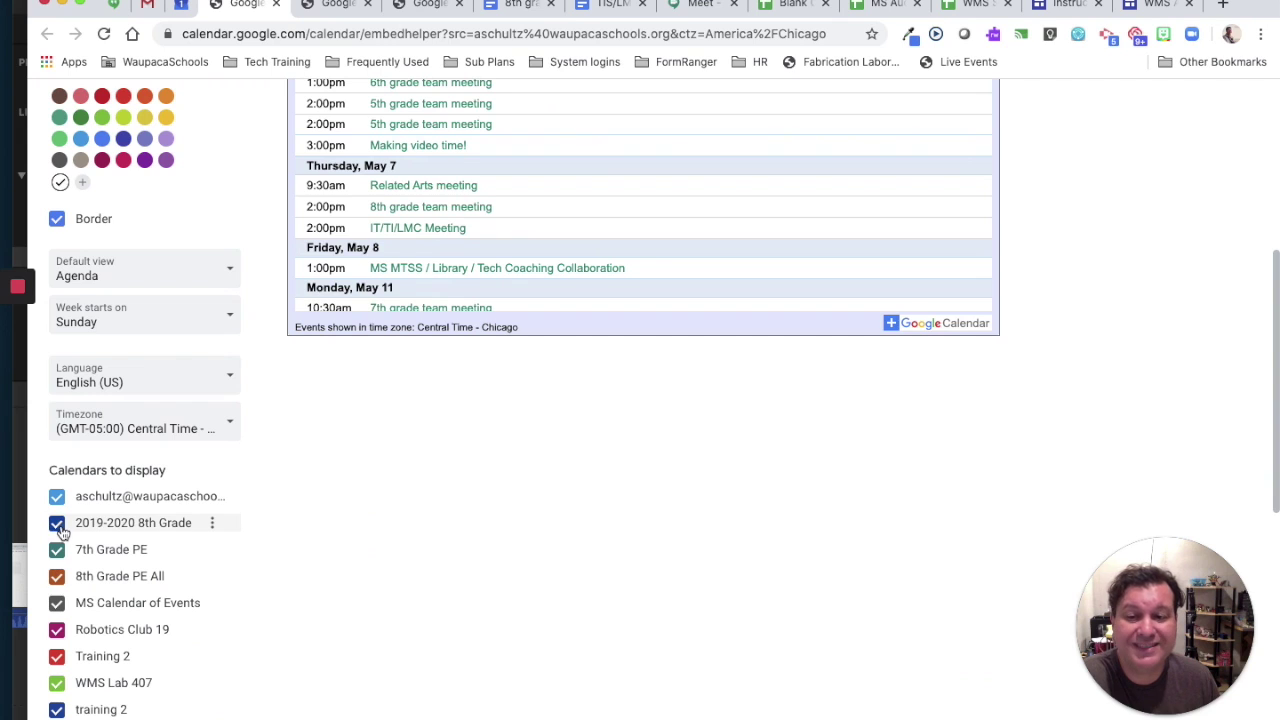
pyautogui.click(57, 523)
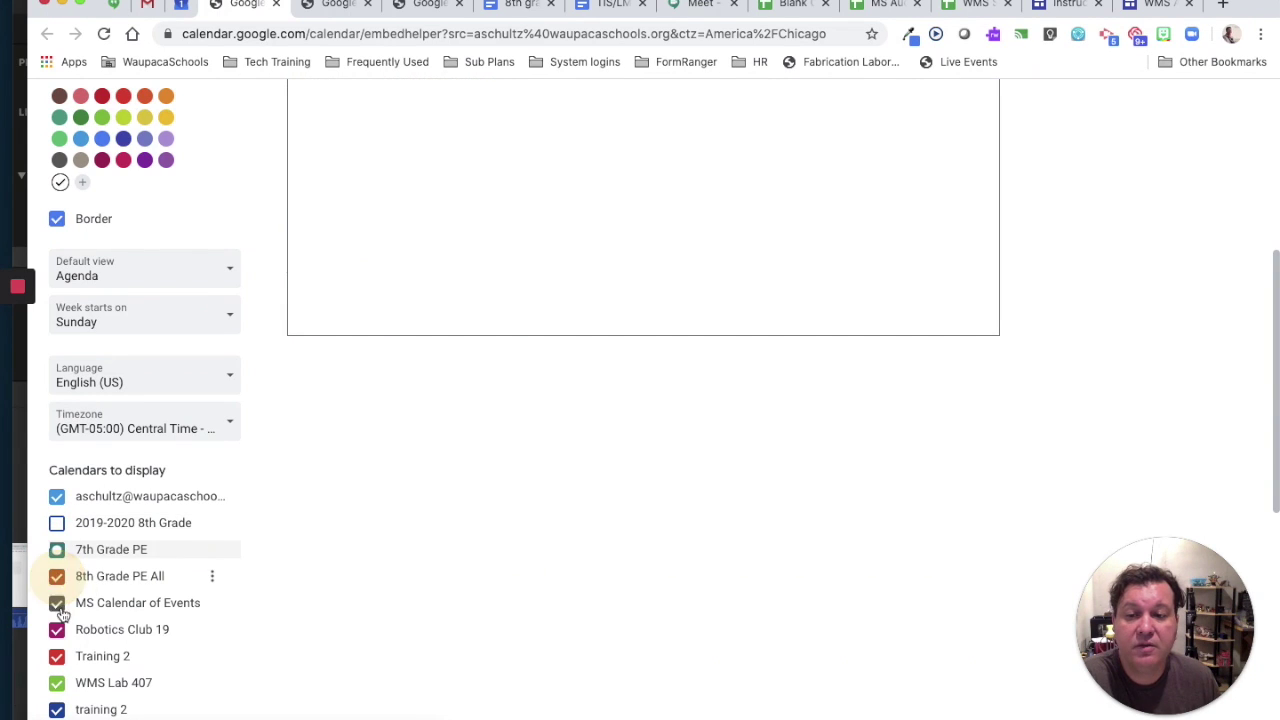
pyautogui.click(57, 576)
pyautogui.click(57, 603)
pyautogui.click(57, 629)
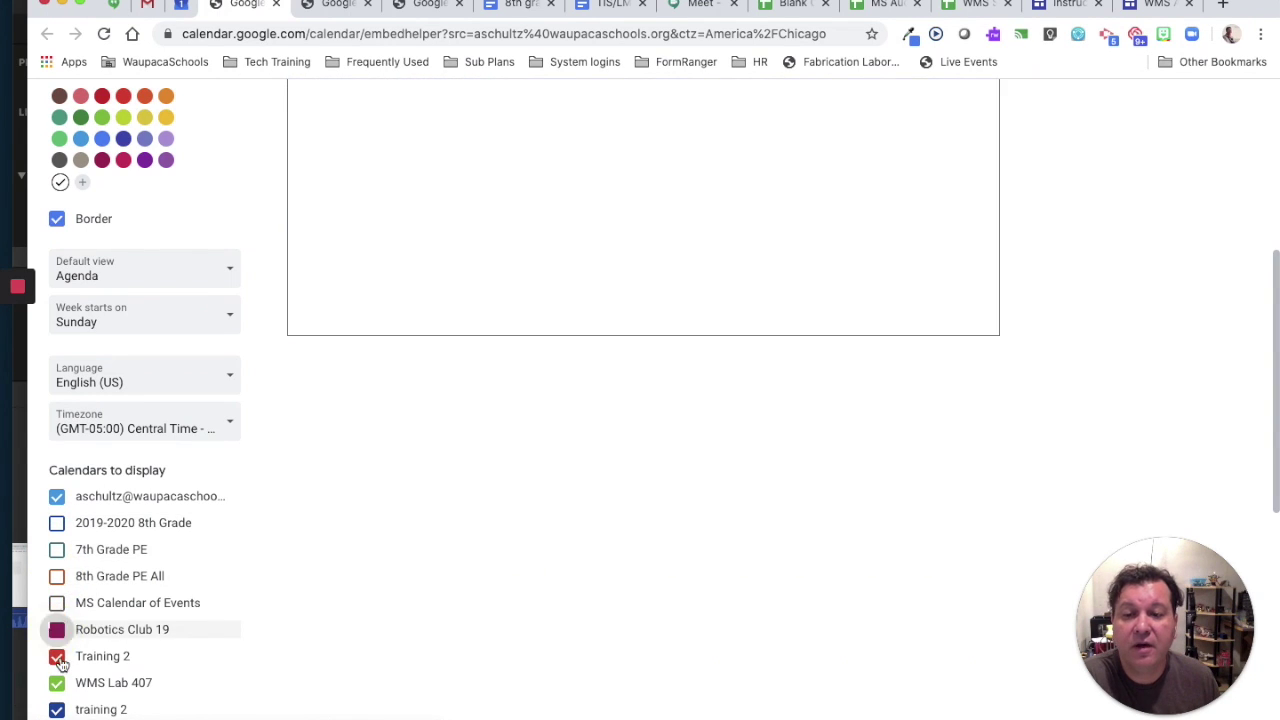
pyautogui.click(57, 656)
pyautogui.scroll(-2, 57, 660)
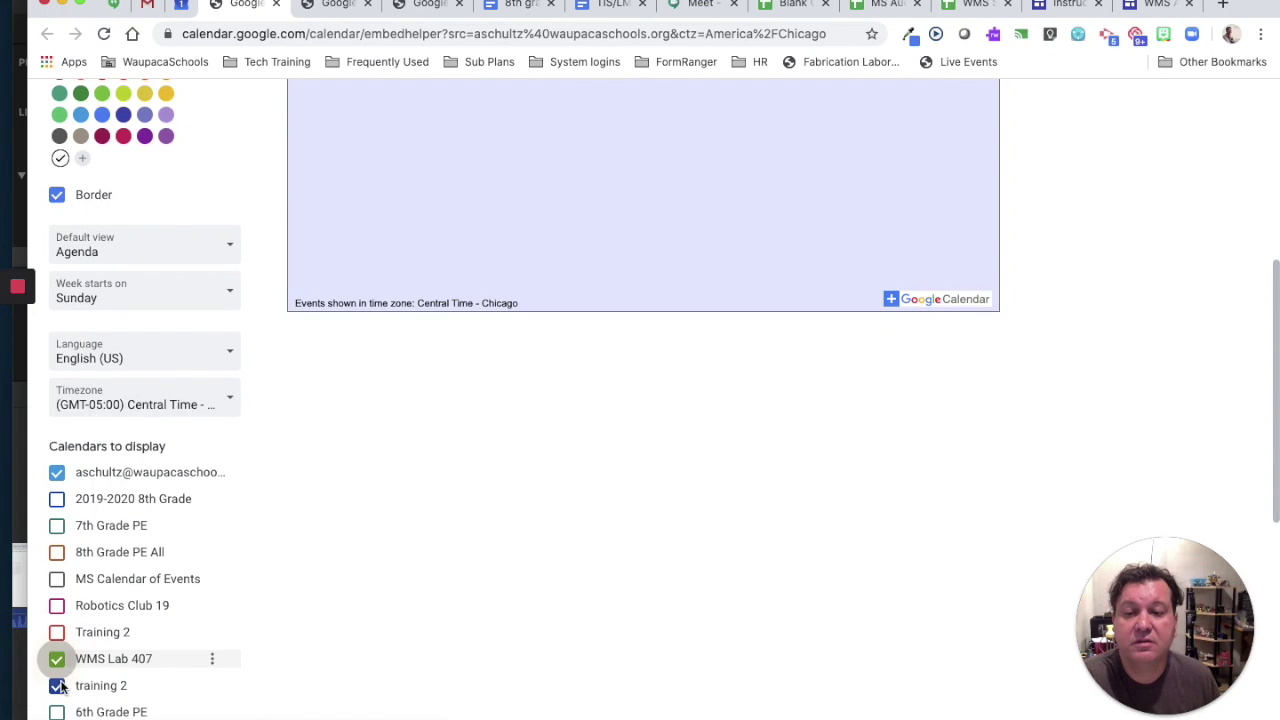
pyautogui.click(57, 686)
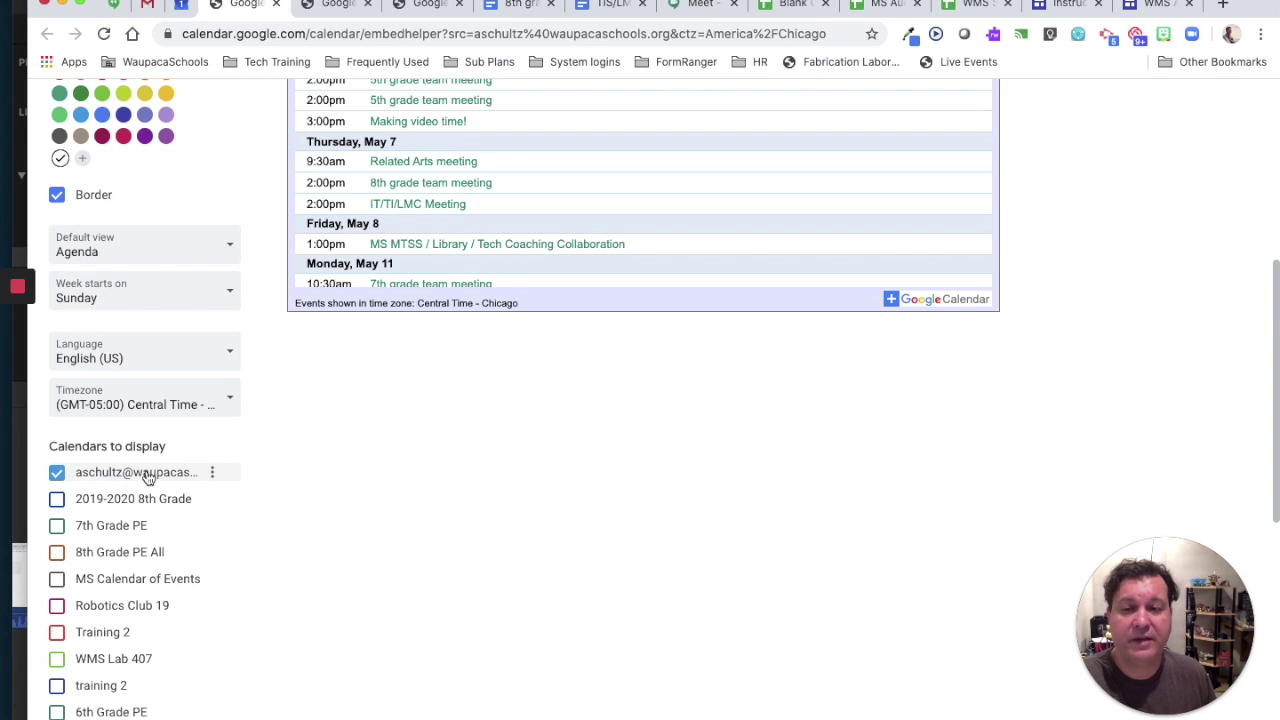
# - Set the embedded calendar's week to start on Monday
pyautogui.scroll(5, 140, 490)
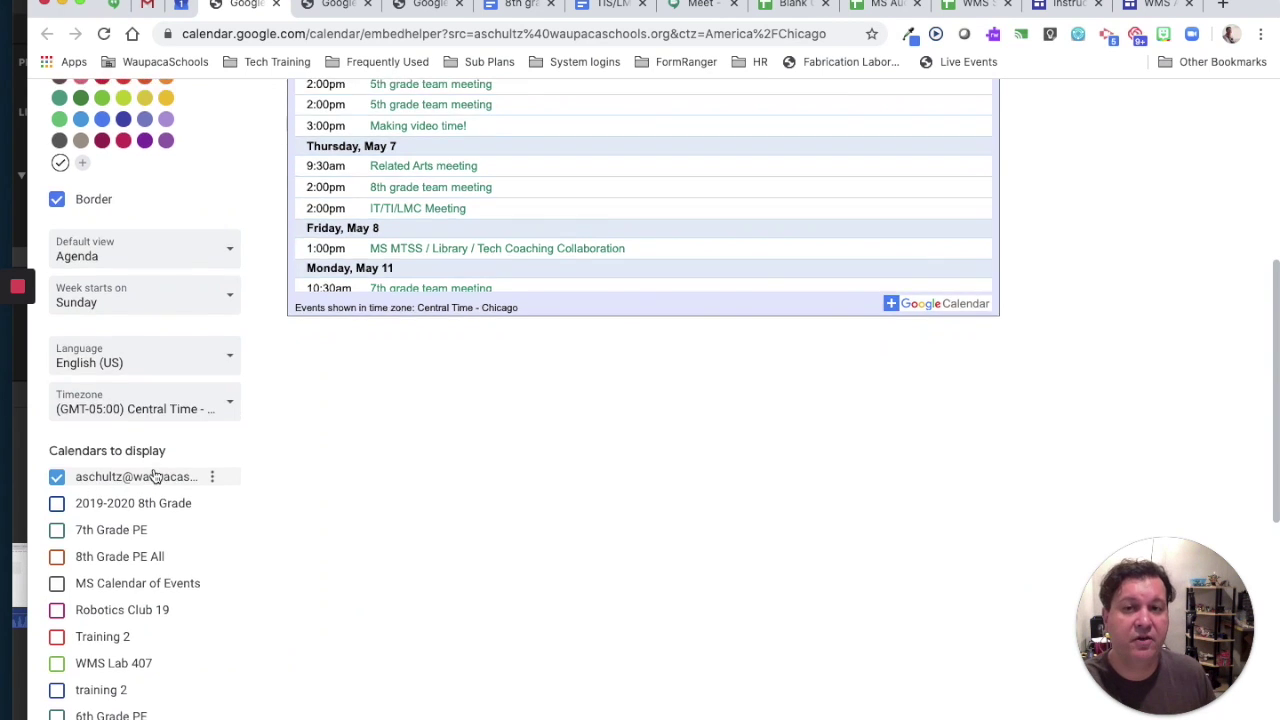
pyautogui.click(106, 531)
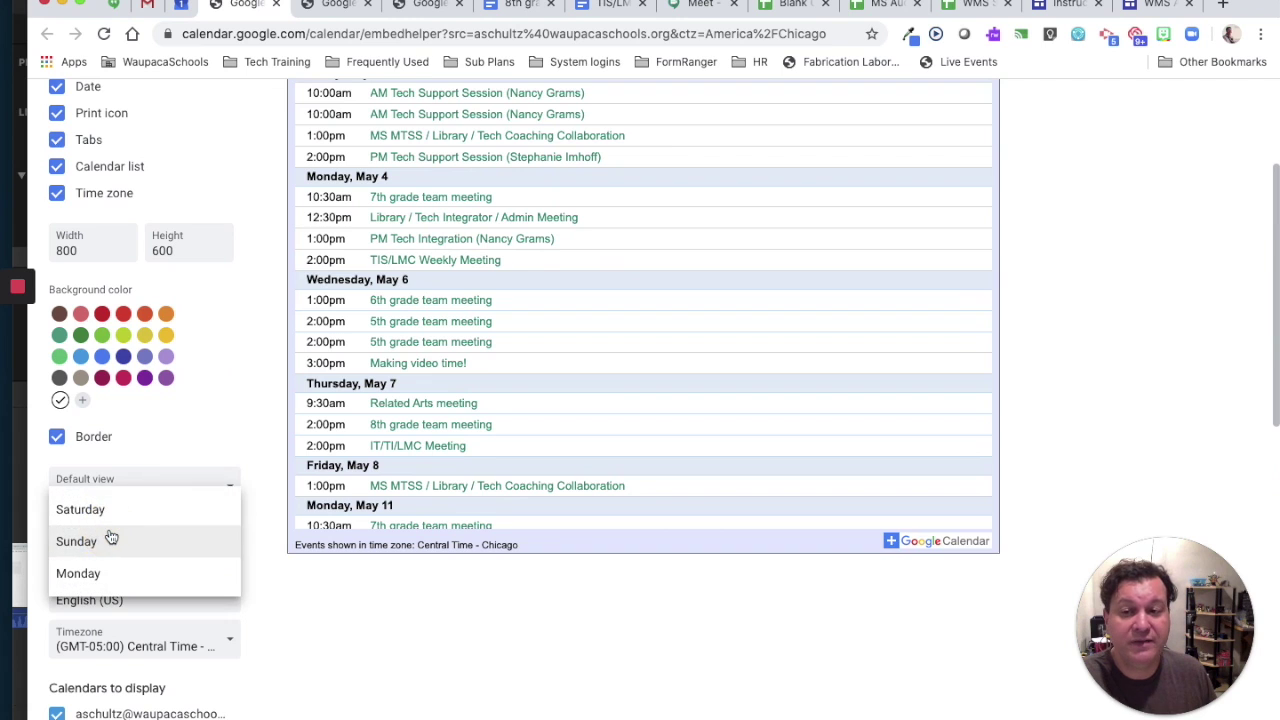
pyautogui.click(103, 573)
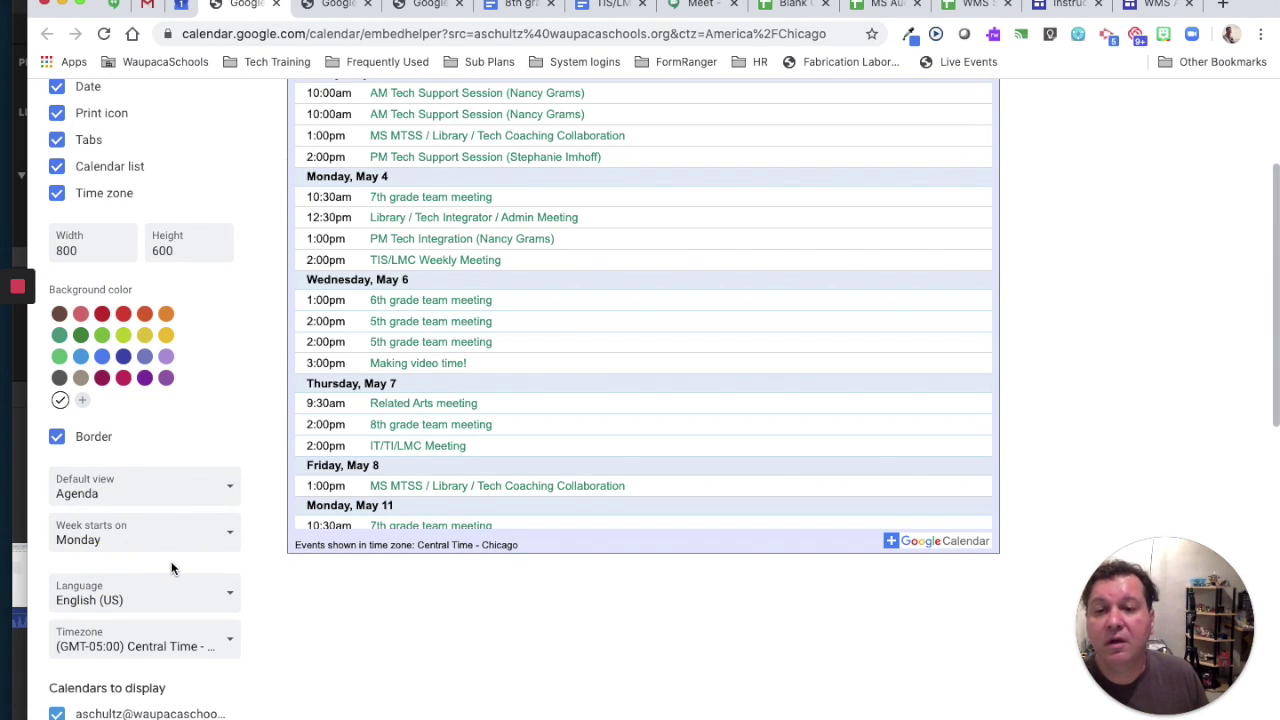
# - Title the calendar with the teacher's name in possessive form followed by "Calendar", and copy the embed code
pyautogui.scroll(3, 167, 610)
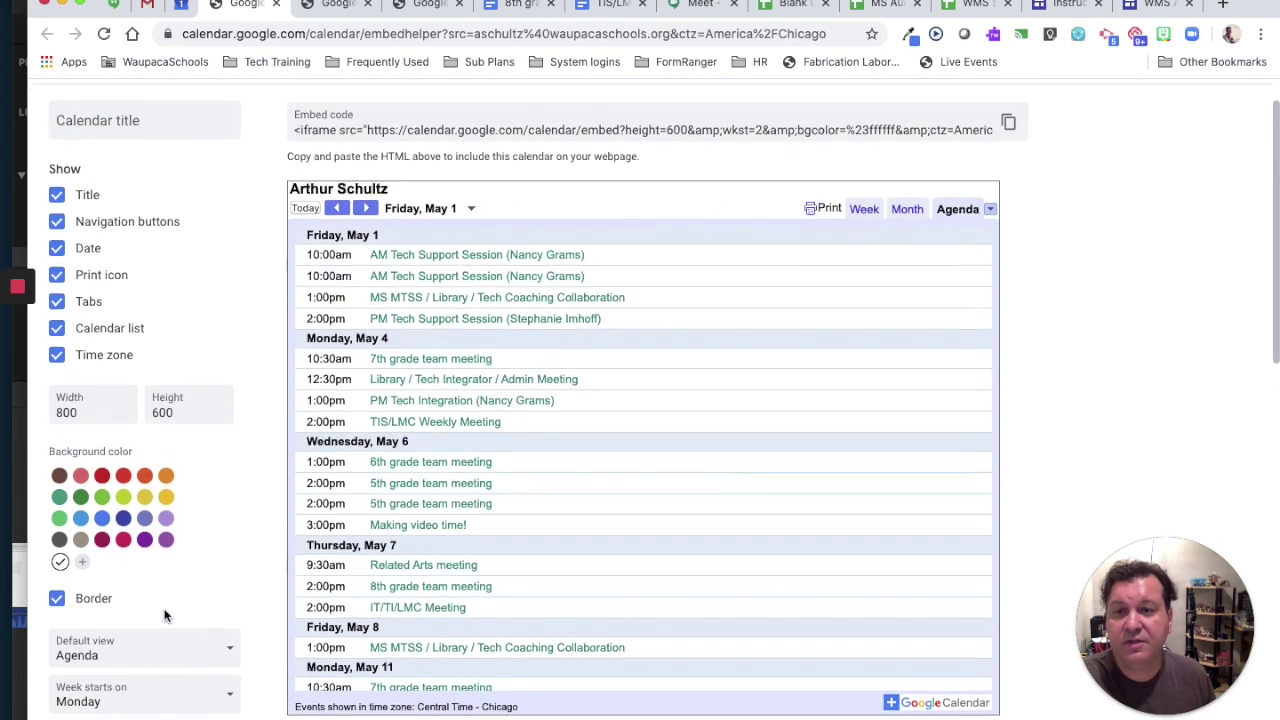
pyautogui.scroll(1, 166, 618)
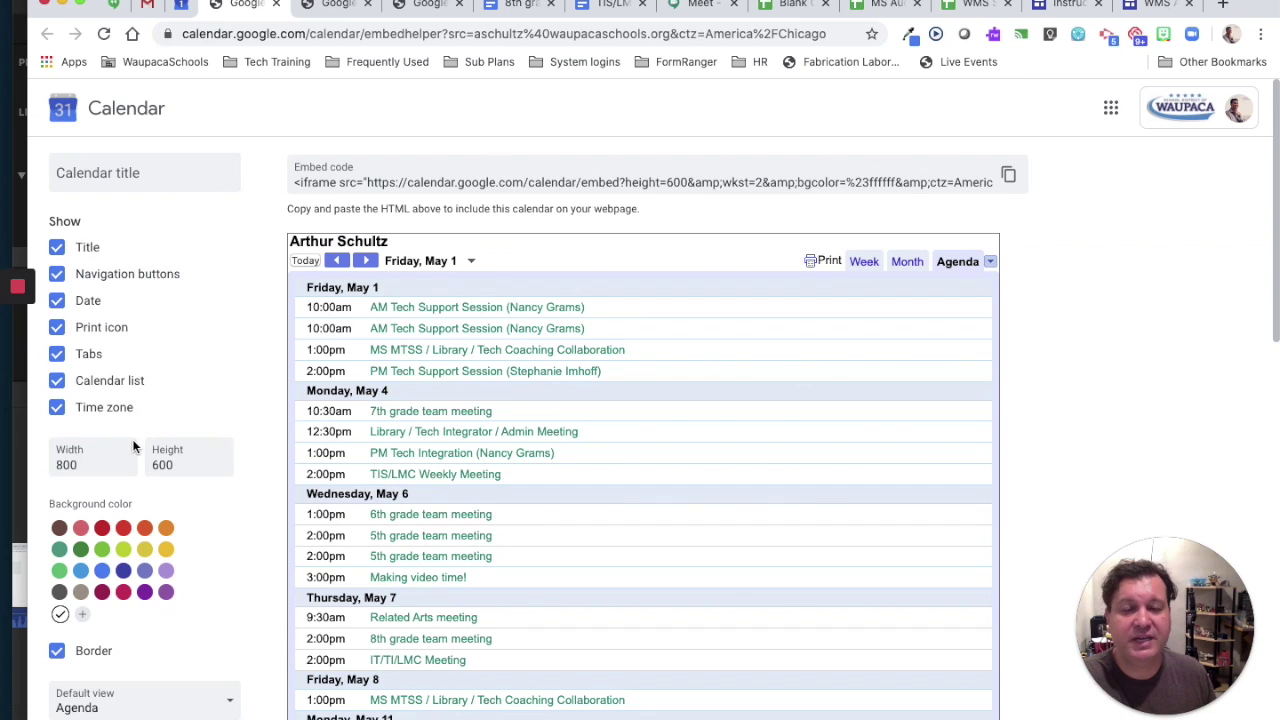
pyautogui.click(89, 180)
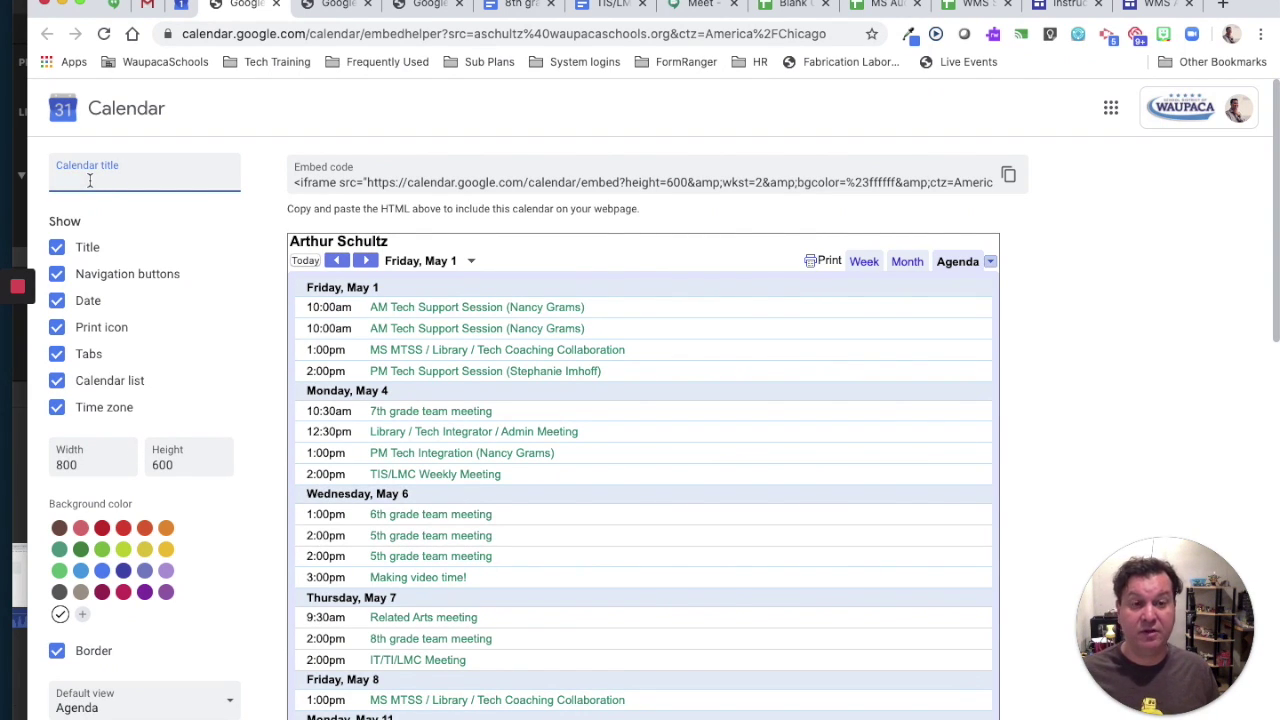
pyautogui.write("Mr Schultz's Calendar")
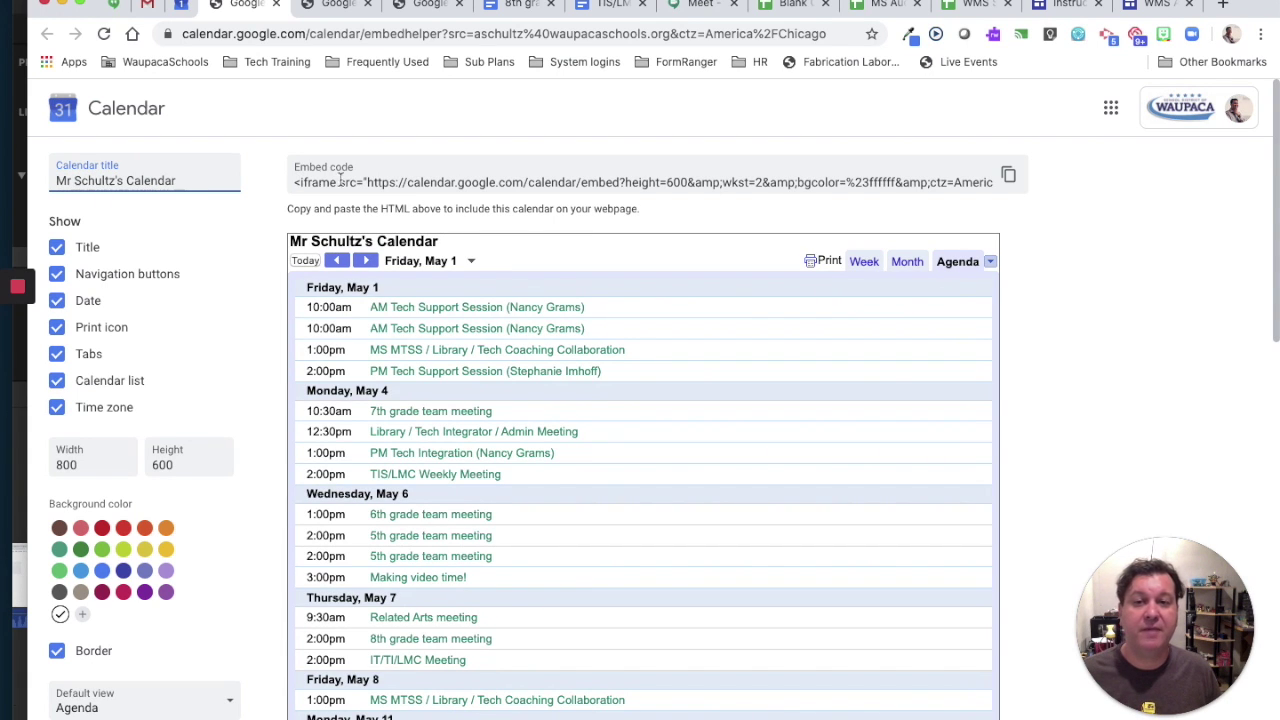
pyautogui.click(1010, 177)
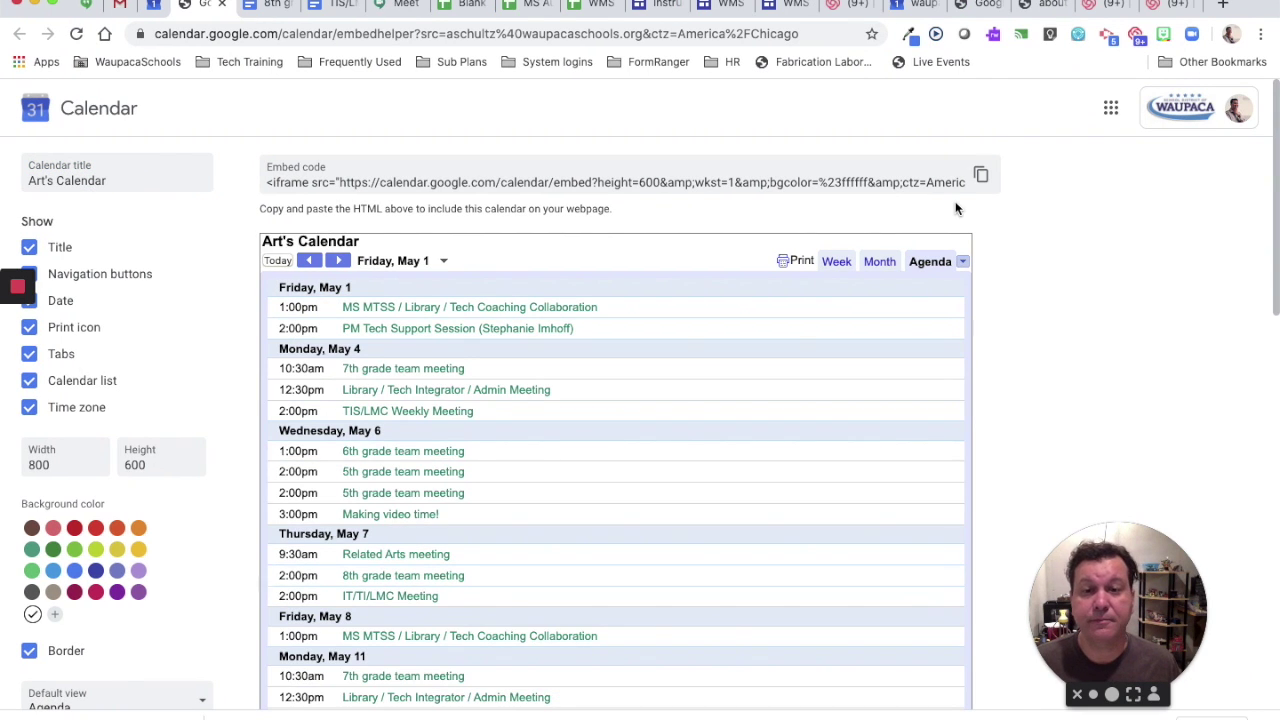
# - Switch to the Google Sites page and enter "My Calendar" in the empty text box beside the booking instructions
pyautogui.click(34, 5)
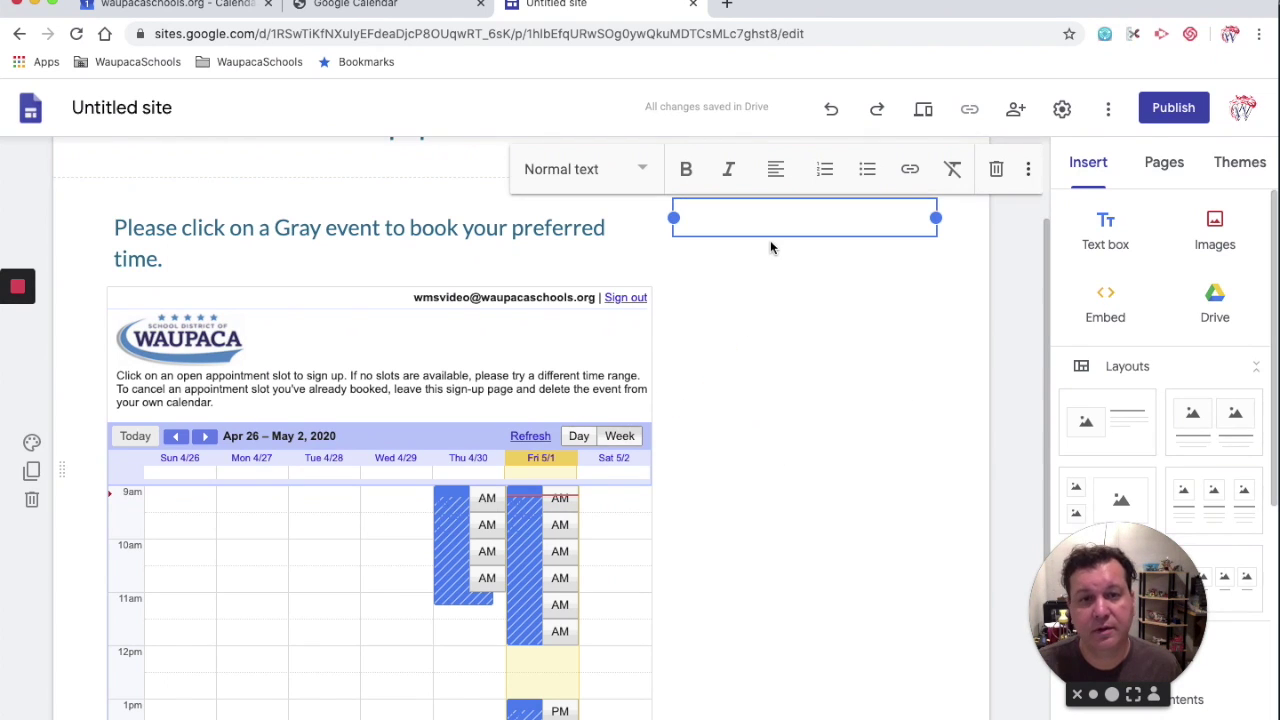
pyautogui.write('A')
pyautogui.press('BackSpace')
pyautogui.write('My Calendadr')
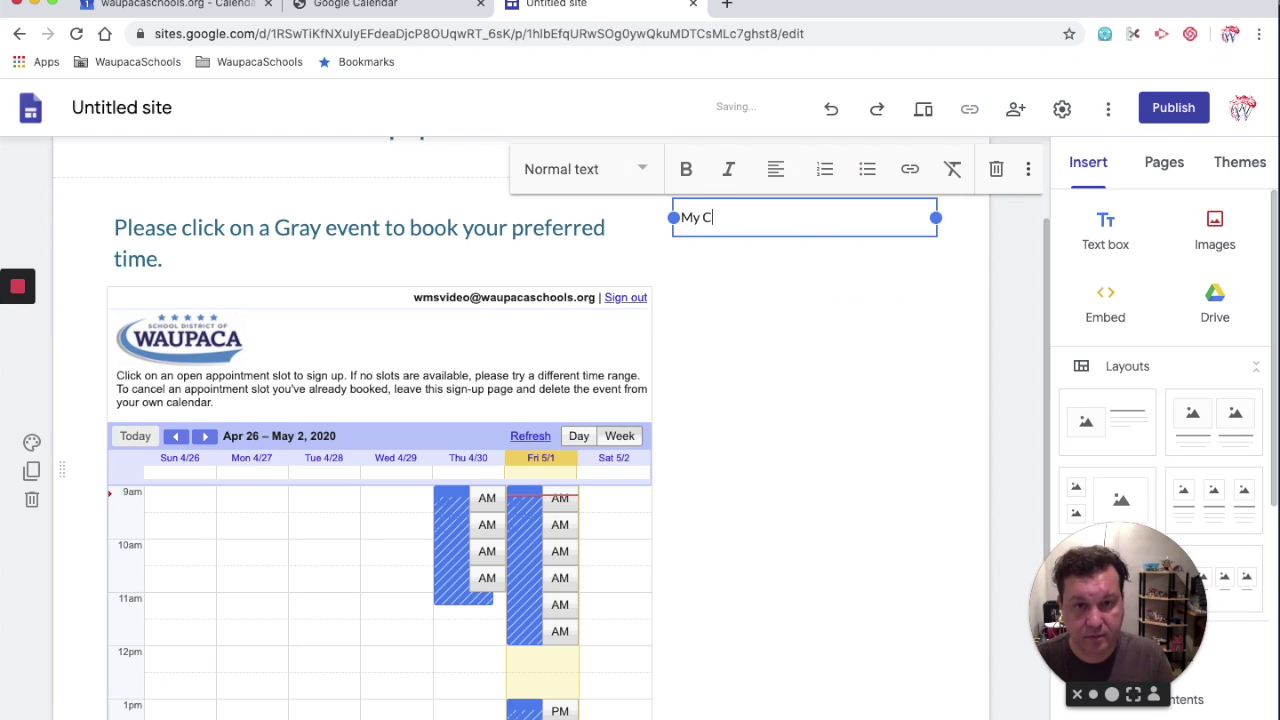
pyautogui.press('BackSpace')
pyautogui.press('BackSpace')
pyautogui.press('BackSpace')
pyautogui.write('ar')
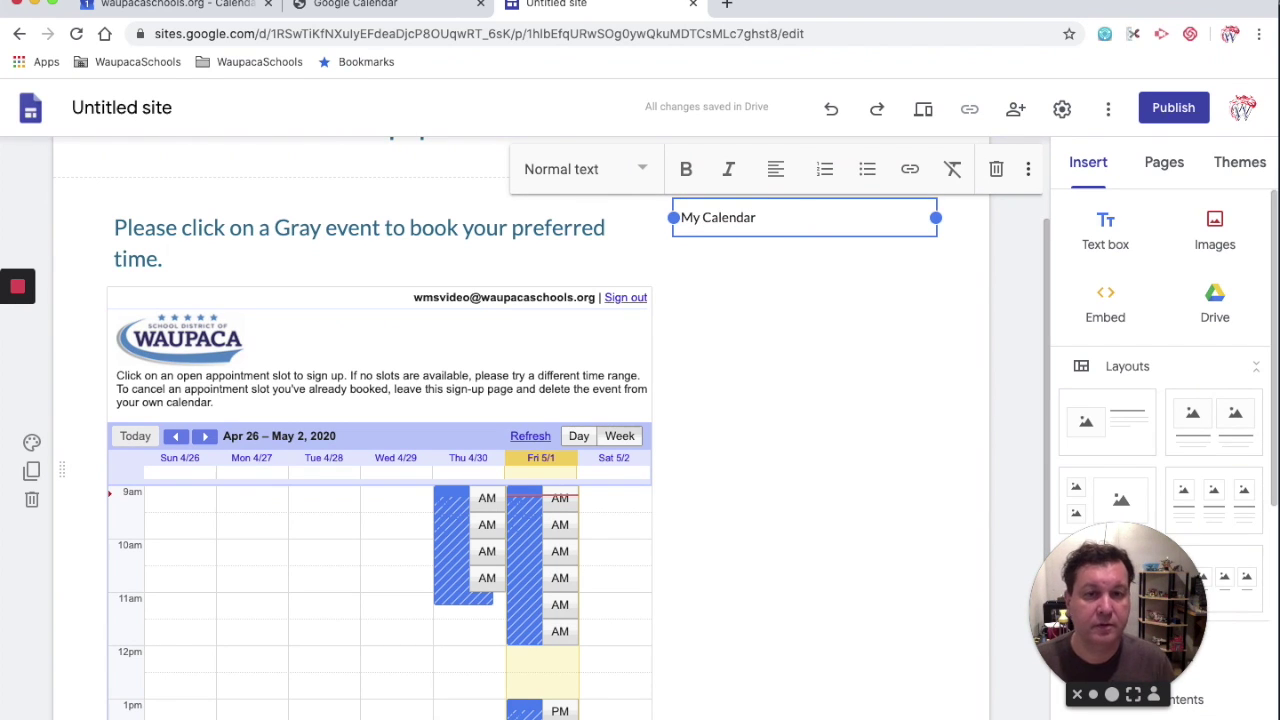
# - Embed the agenda calendar beside the booking page using the copied embed code, and stretch its frame downward to show more events
pyautogui.doubleClick(757, 283)
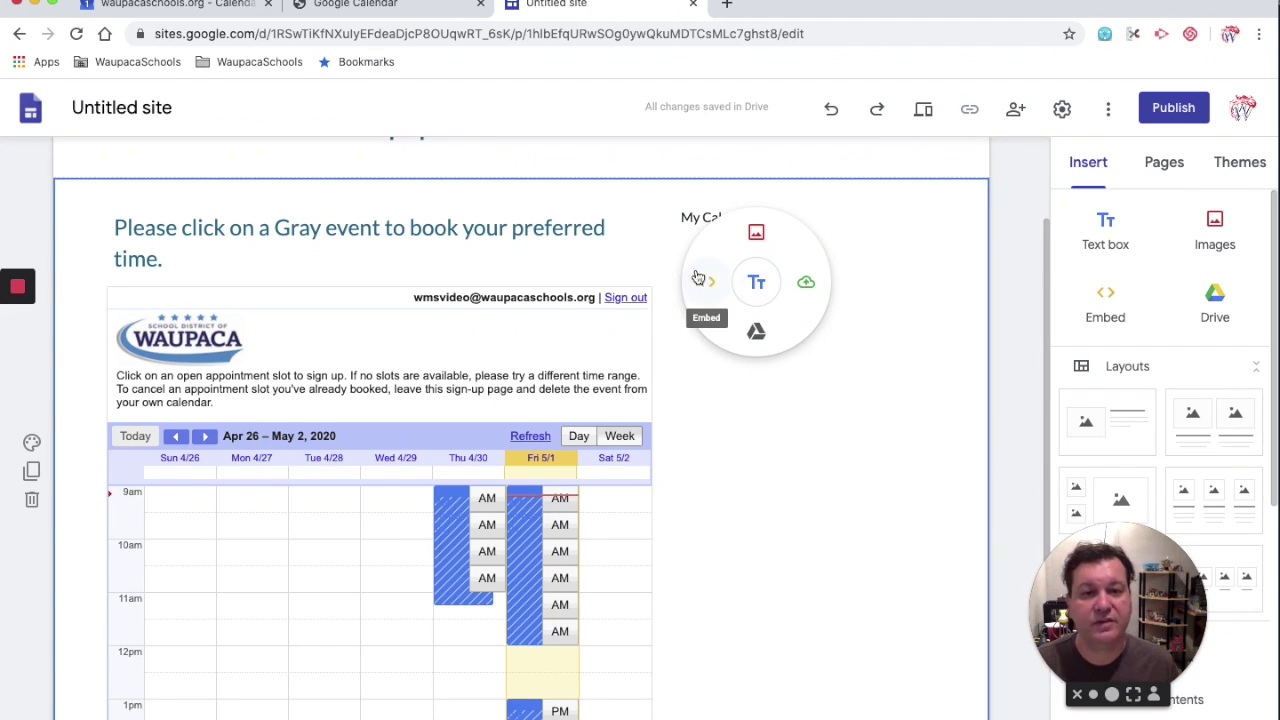
pyautogui.click(705, 279)
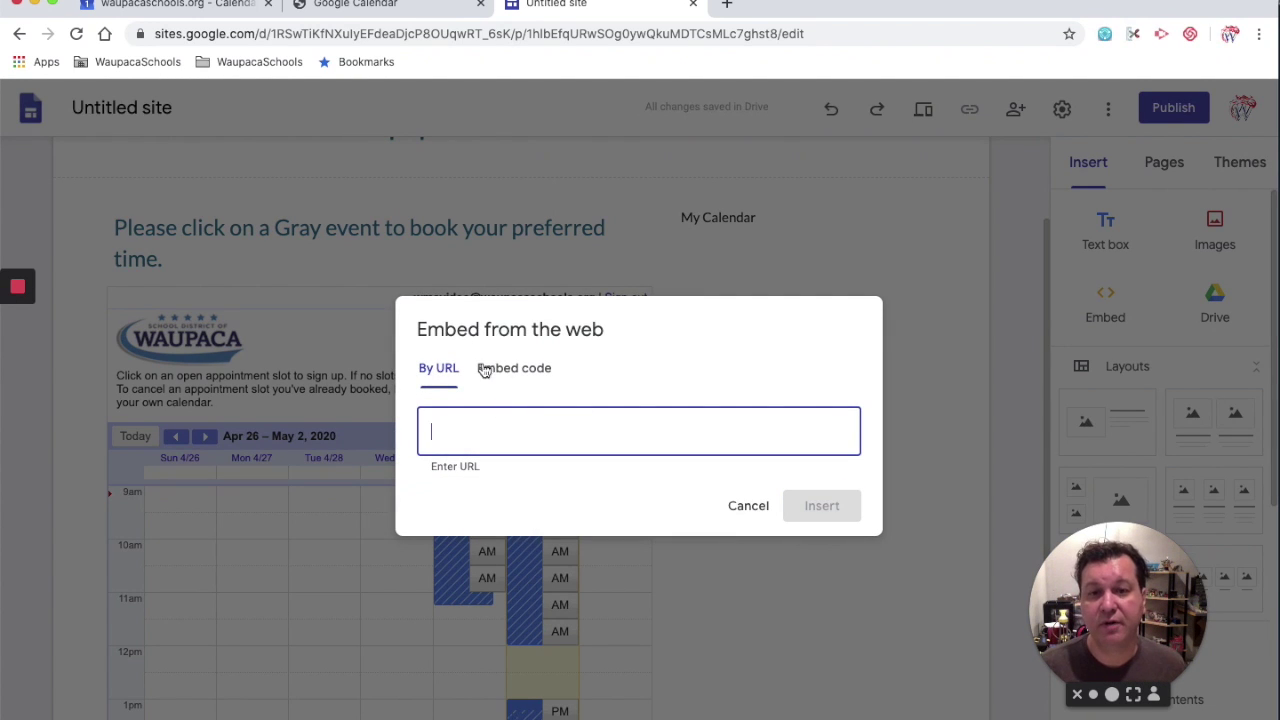
pyautogui.click(505, 368)
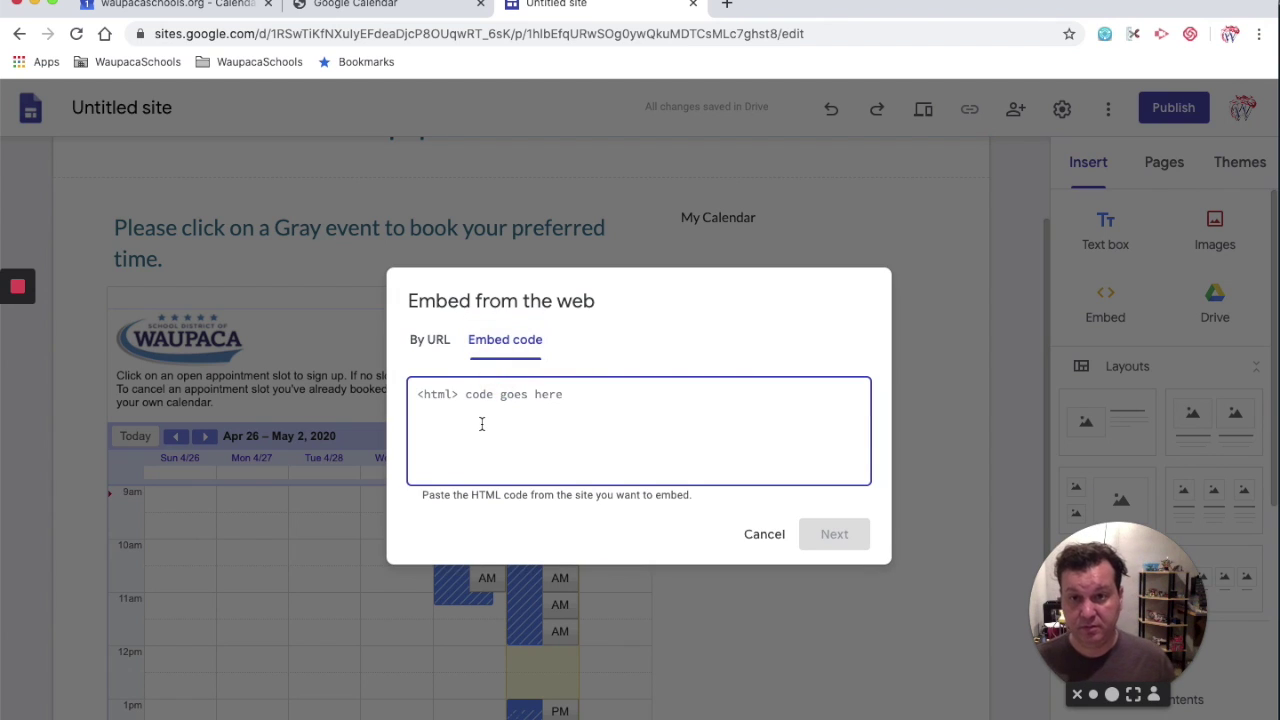
pyautogui.press('super+v')
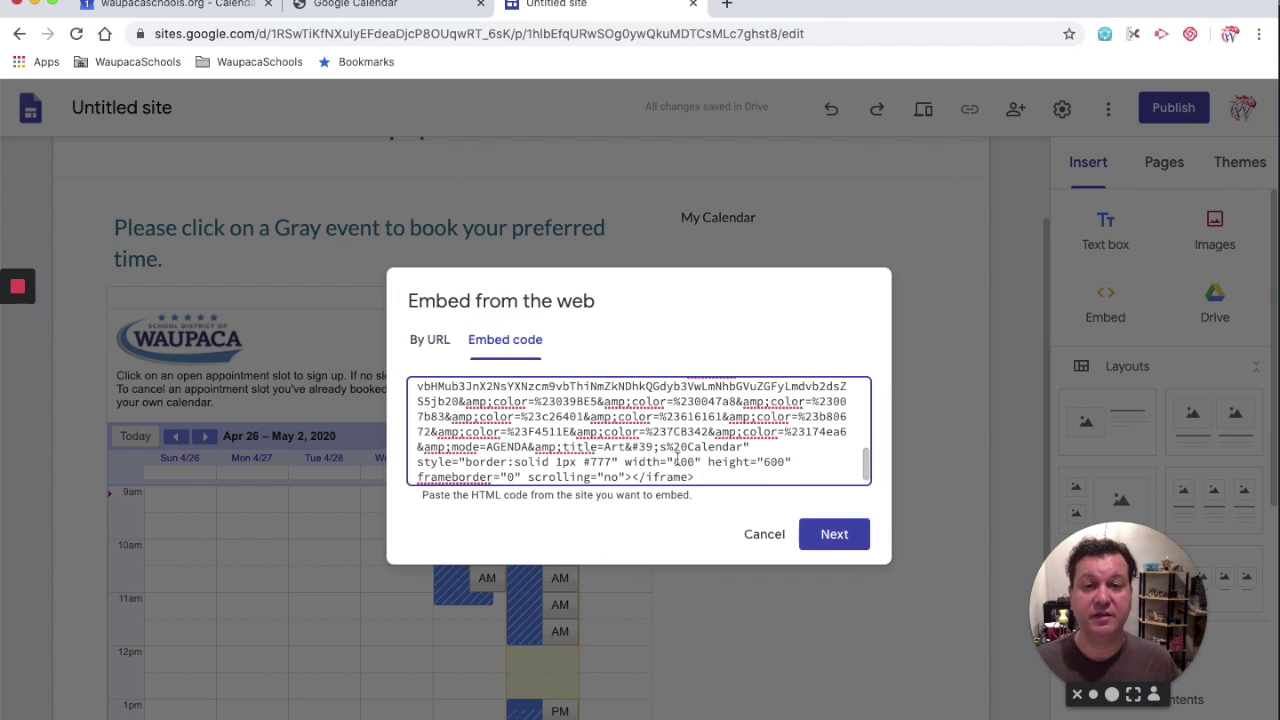
pyautogui.click(832, 538)
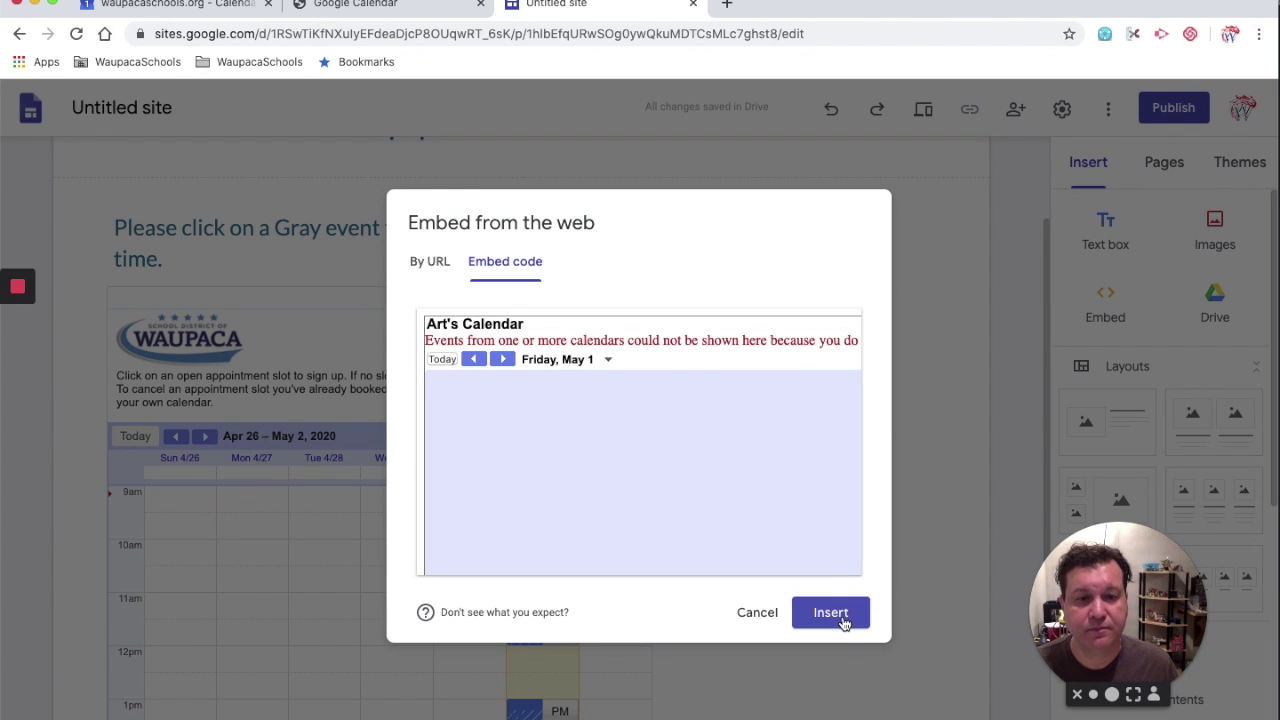
pyautogui.click(841, 620)
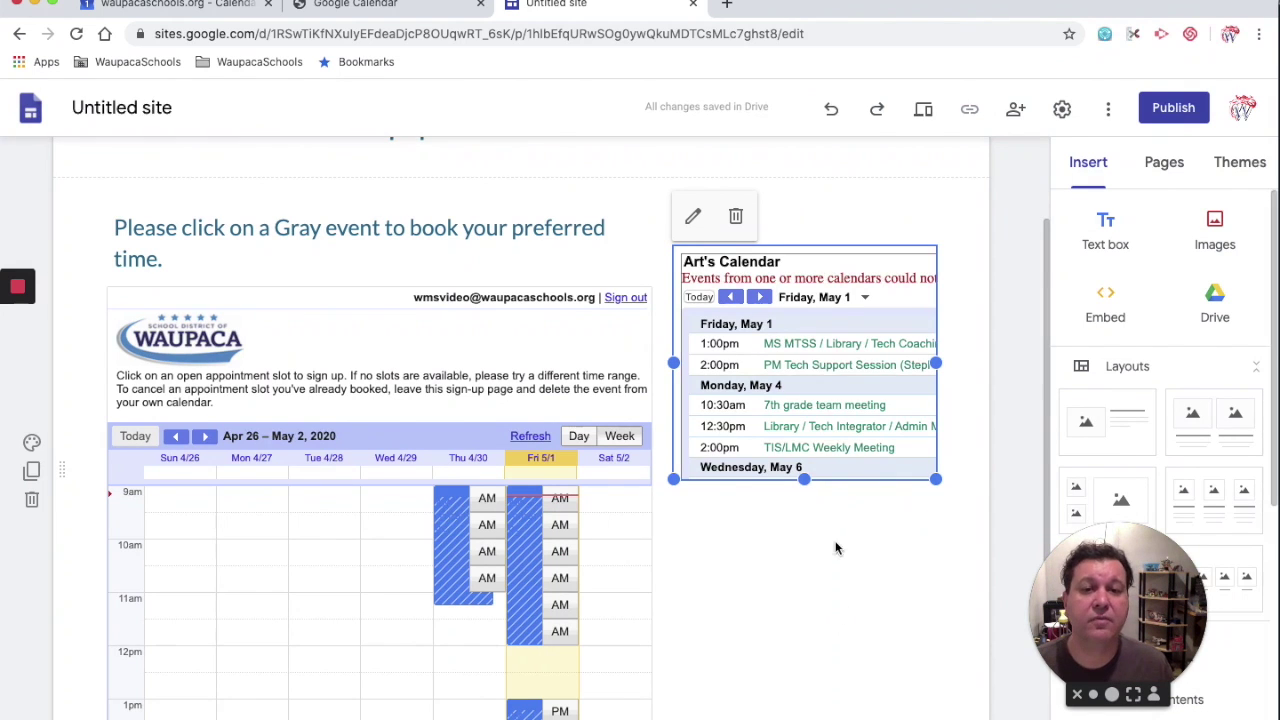
pyautogui.moveTo(804, 479); pyautogui.dragTo(790, 719)
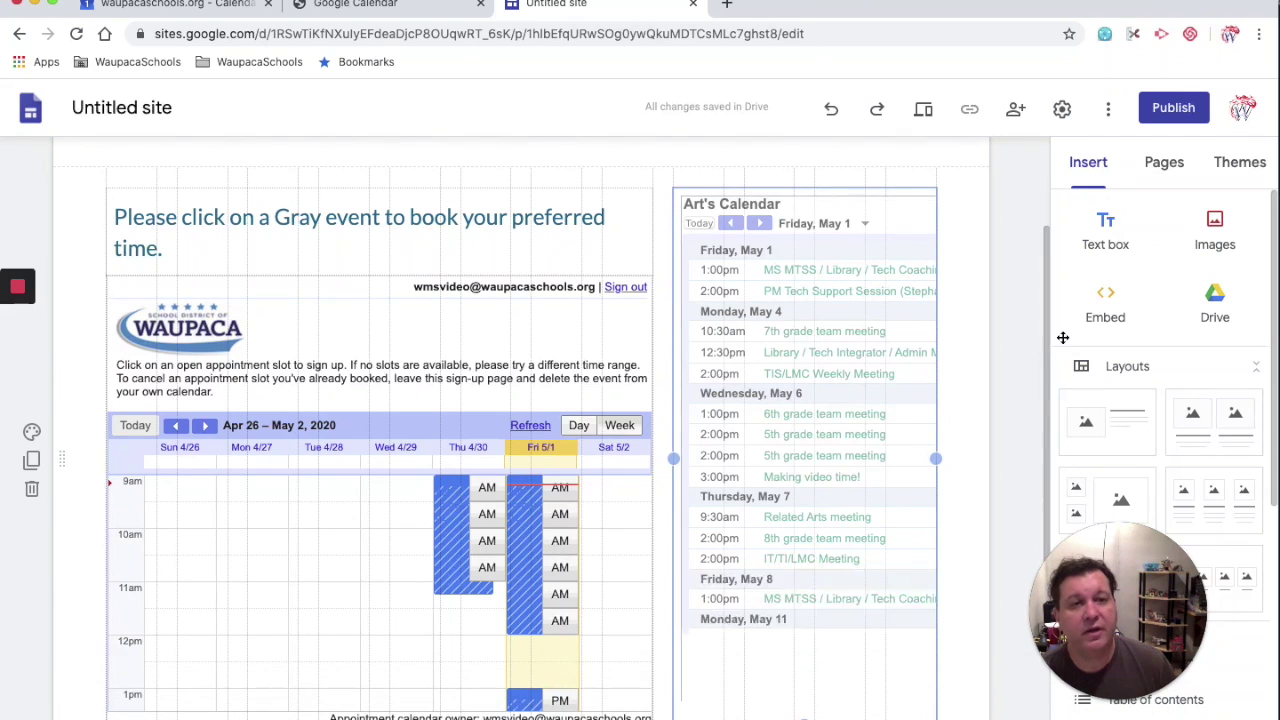